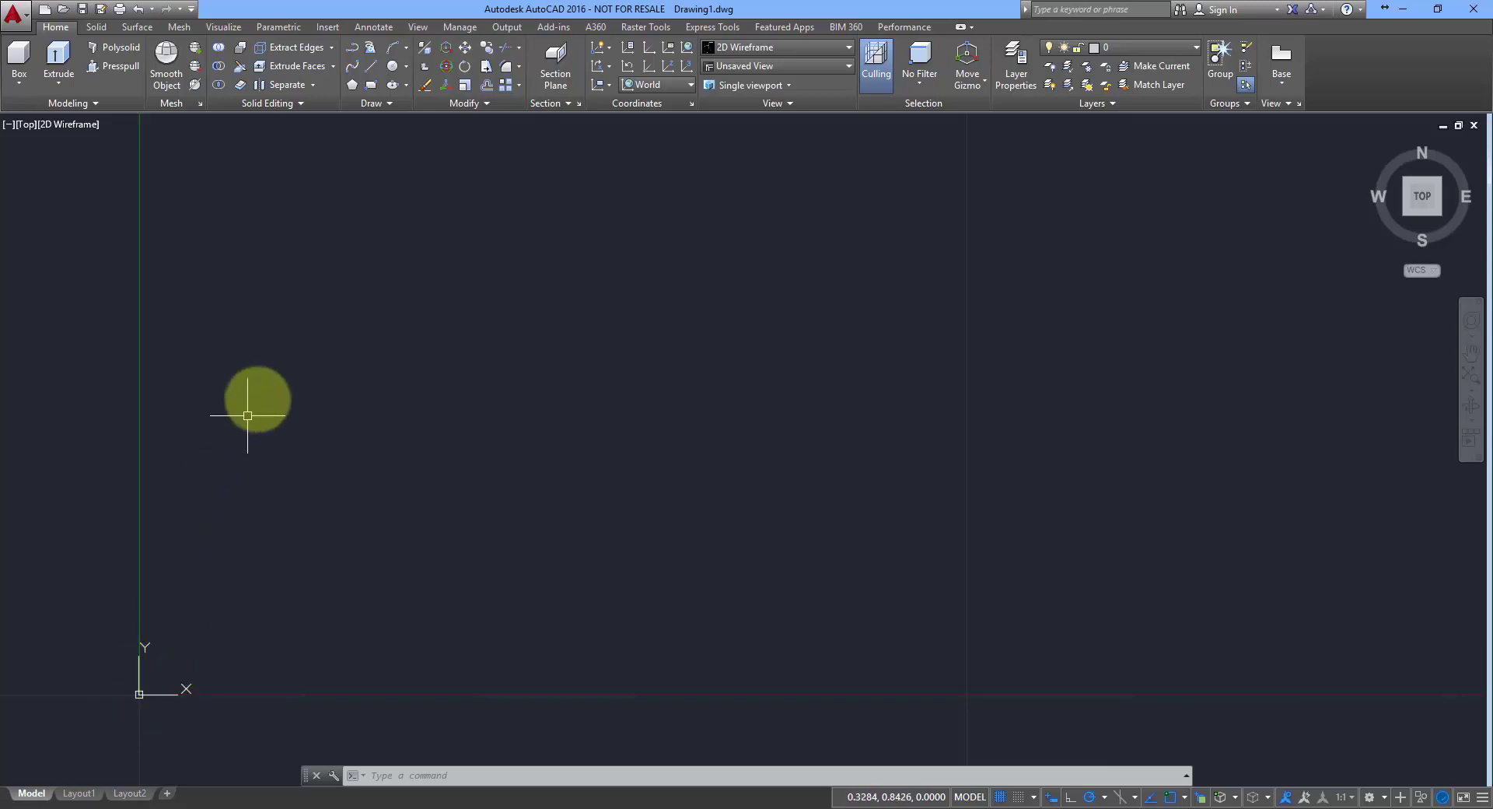
- Draw a vertical line about 1.28 units long, ending on the X axis, as the axis for the profile
click(372, 68)
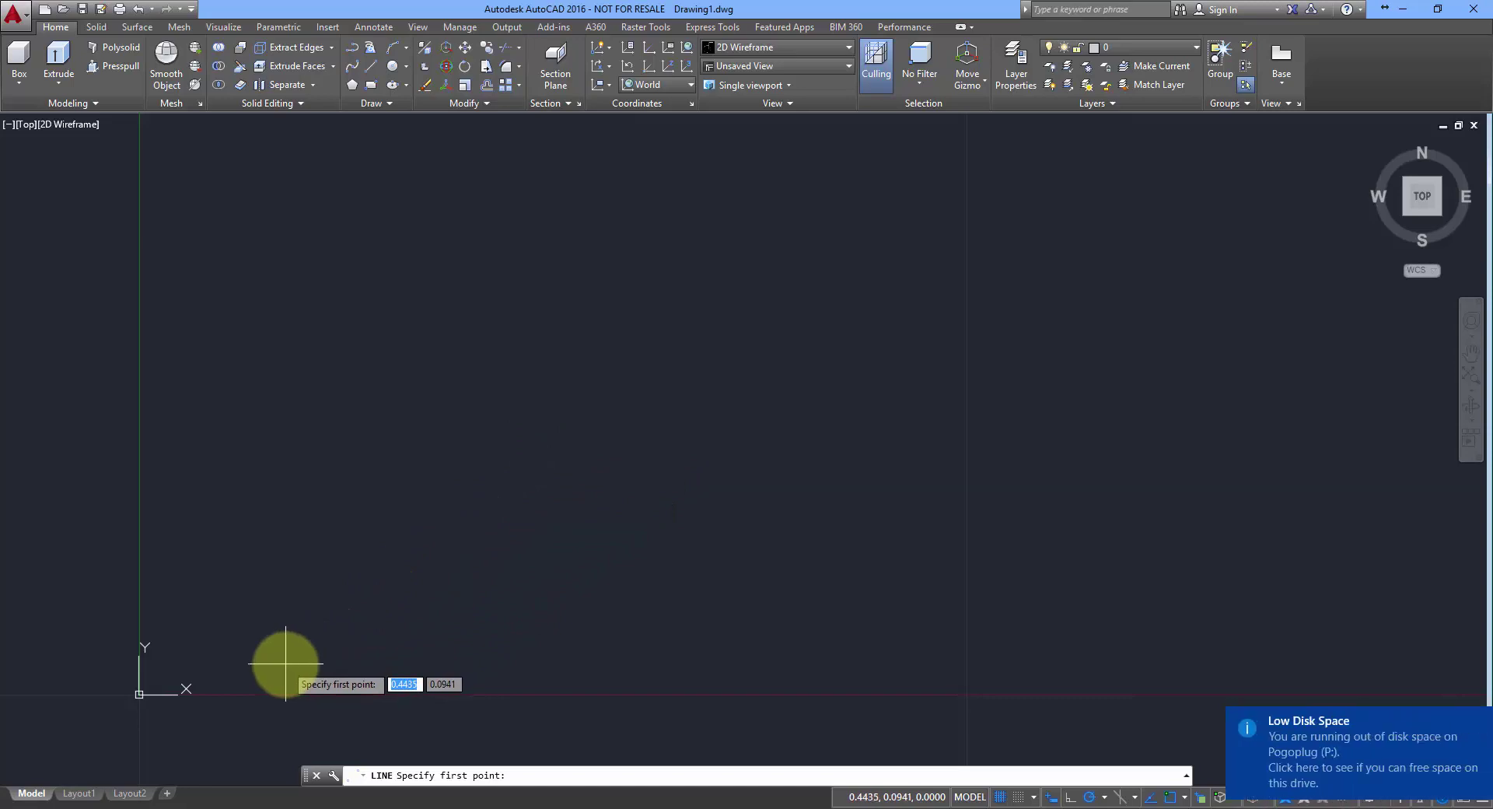
middle_drag(325, 631, 397, 622)
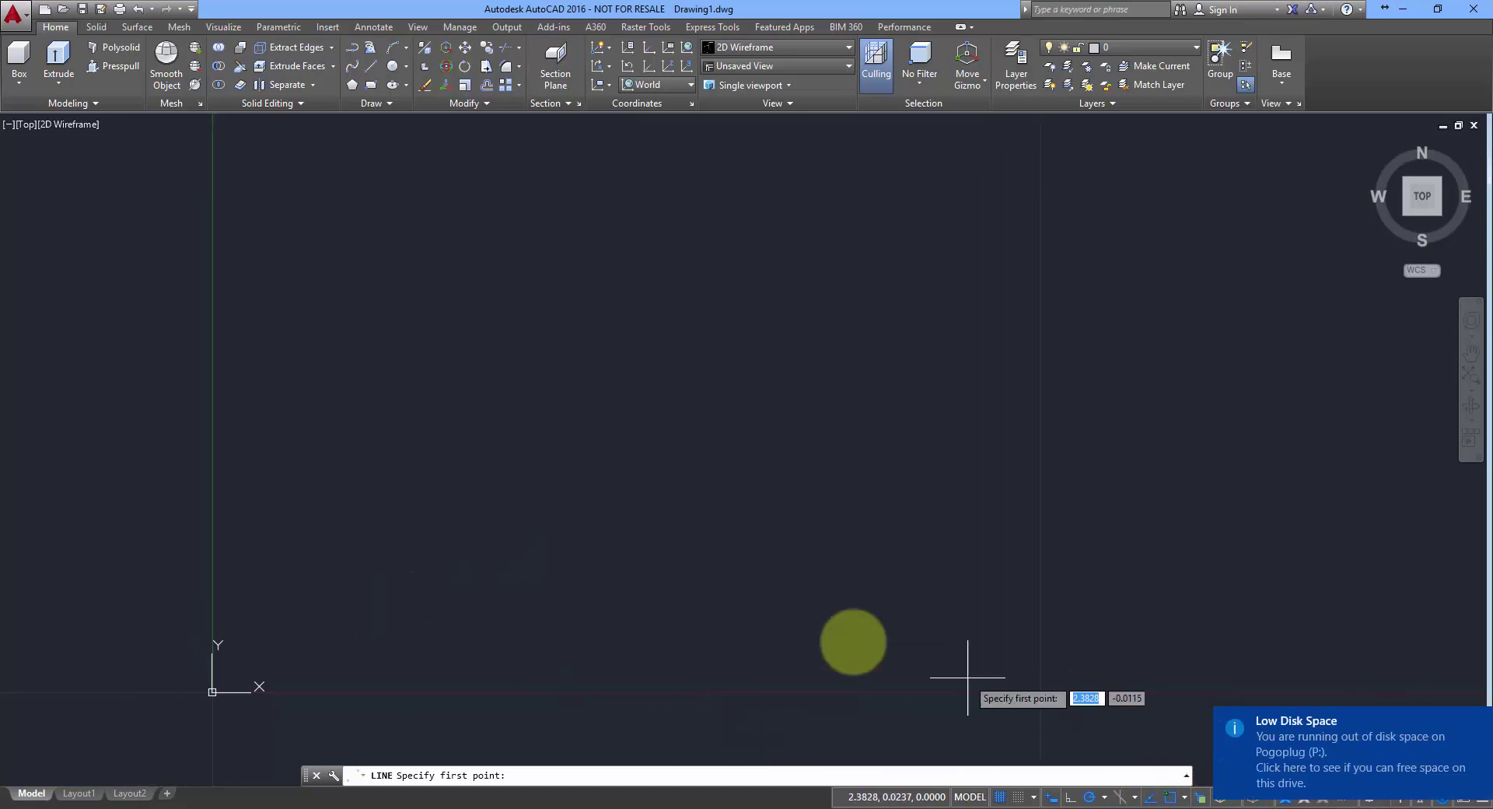
click(401, 268)
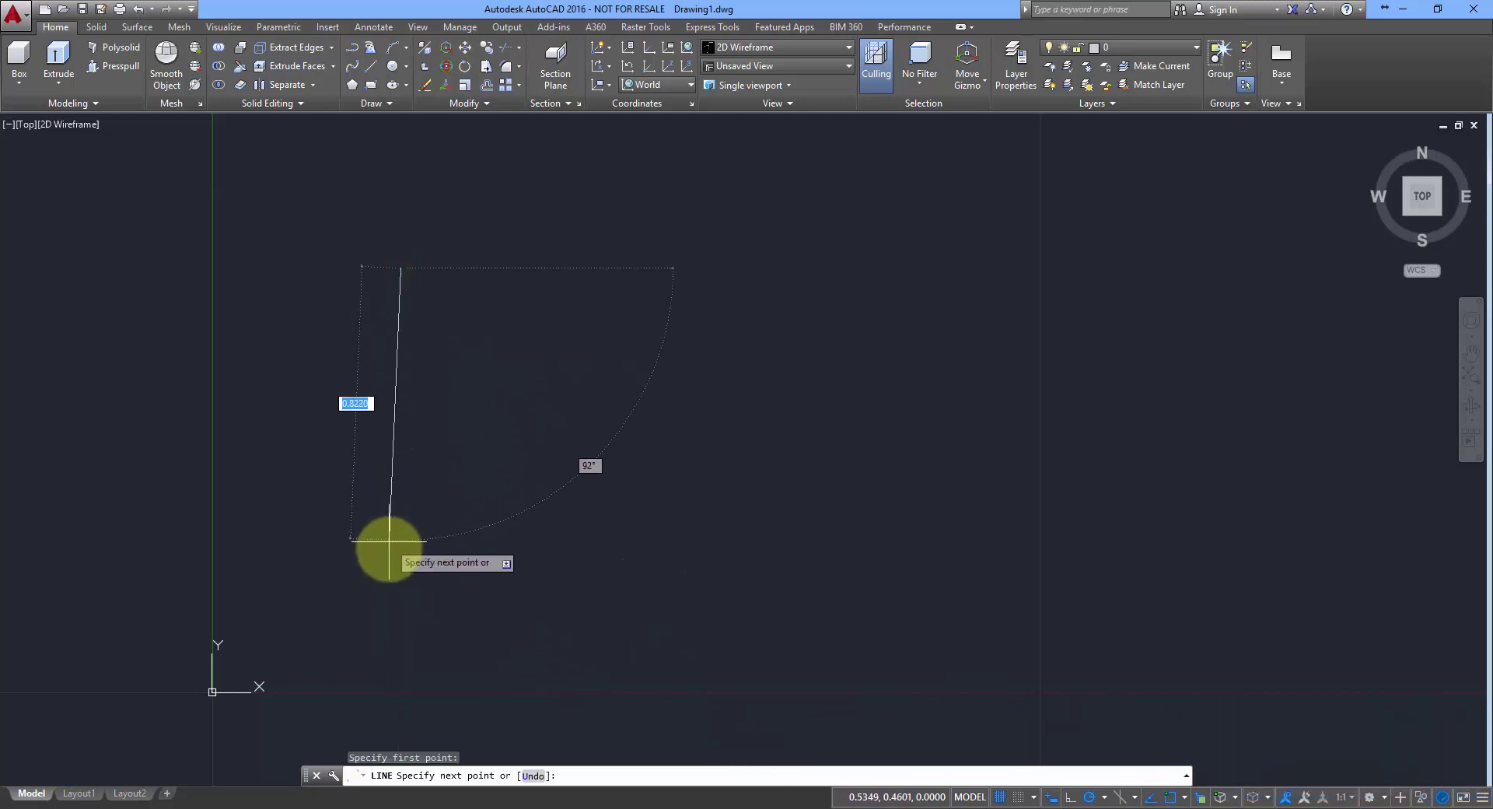
click(401, 692)
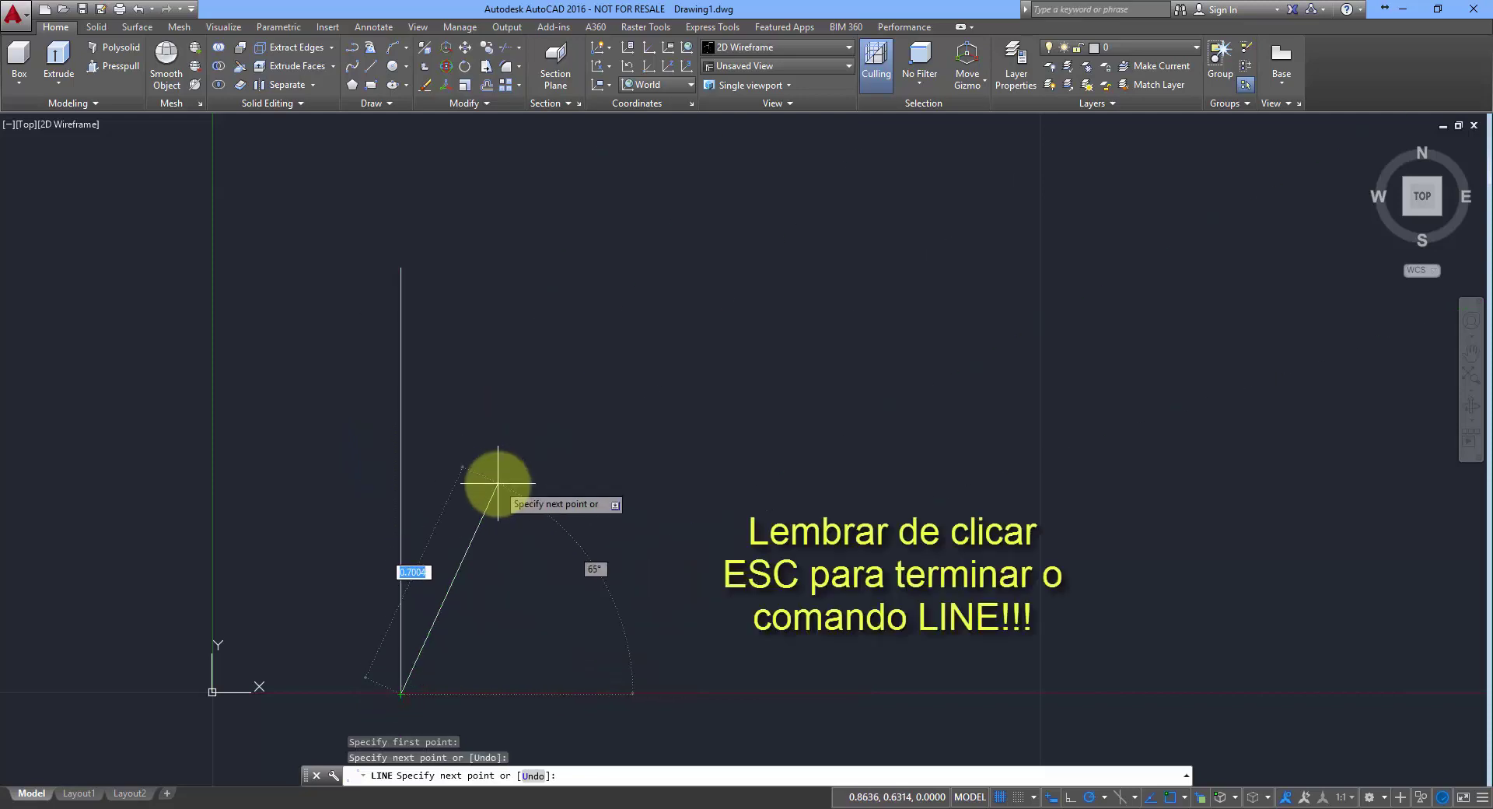
key(Escape)
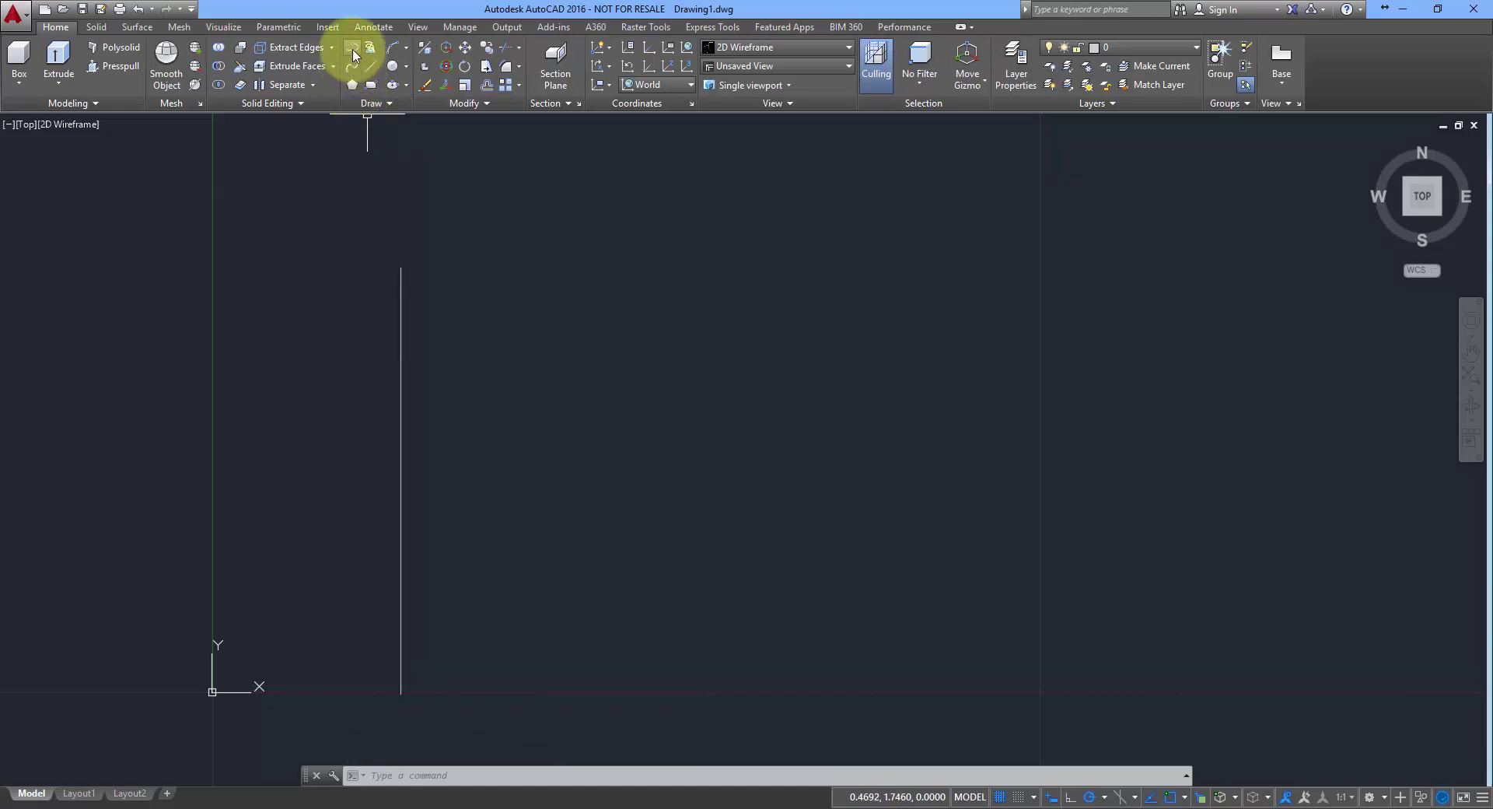
- Start a polyline at the line's lower end: a 0.3 horizontal segment, small steps up and inward, and a longer horizontal segment toward the line
click(352, 50)
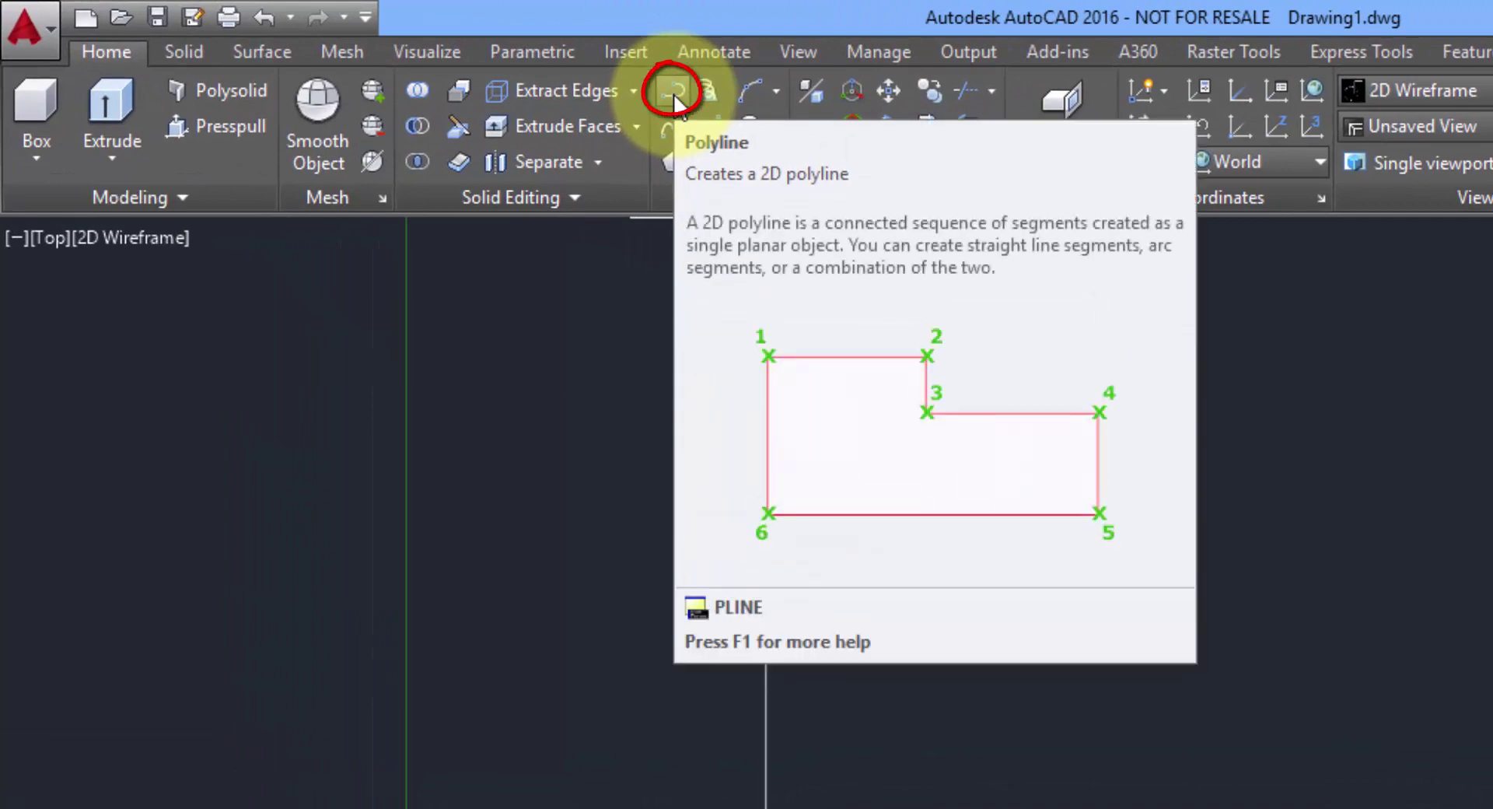
click(673, 95)
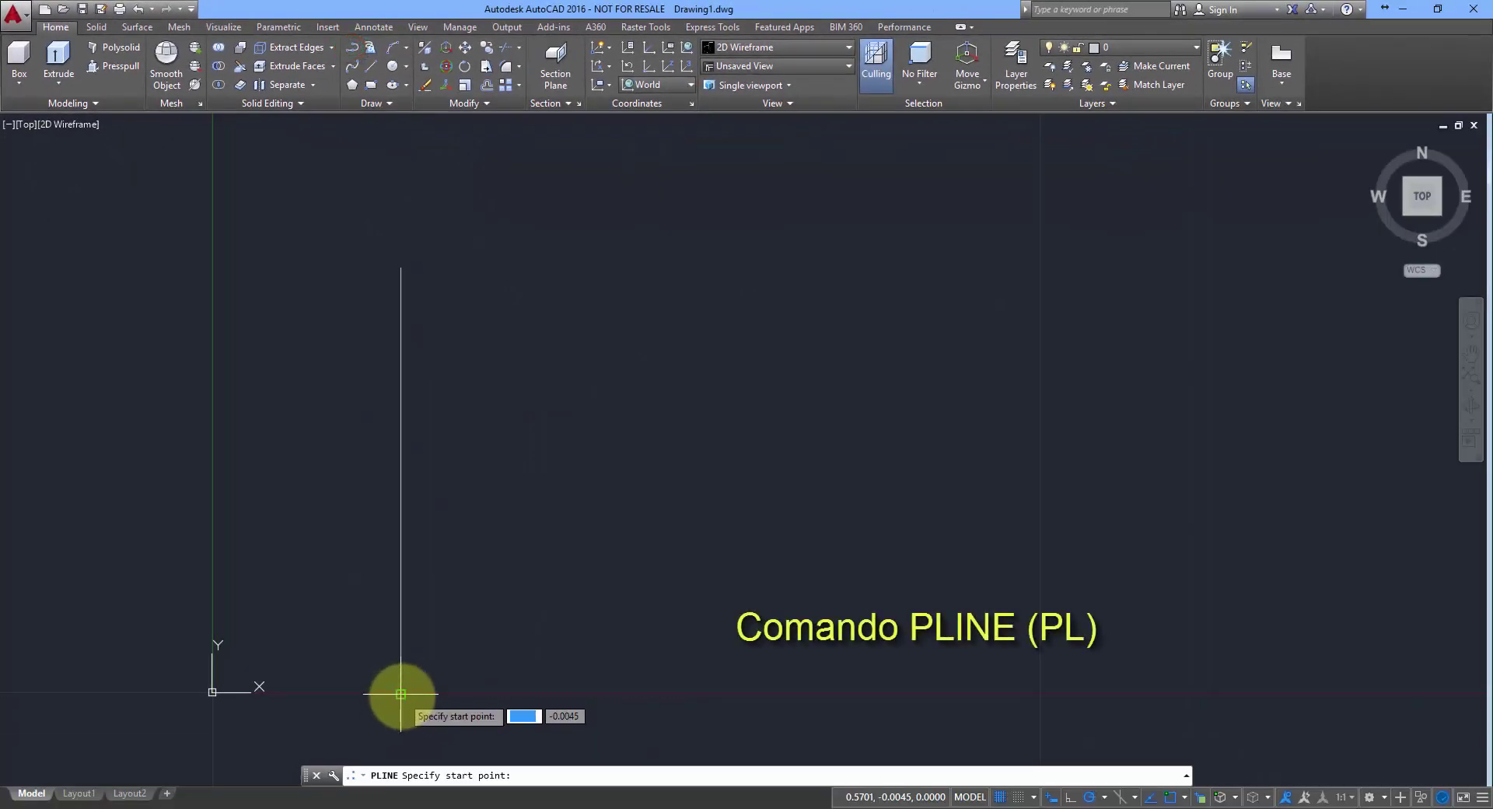
click(401, 693)
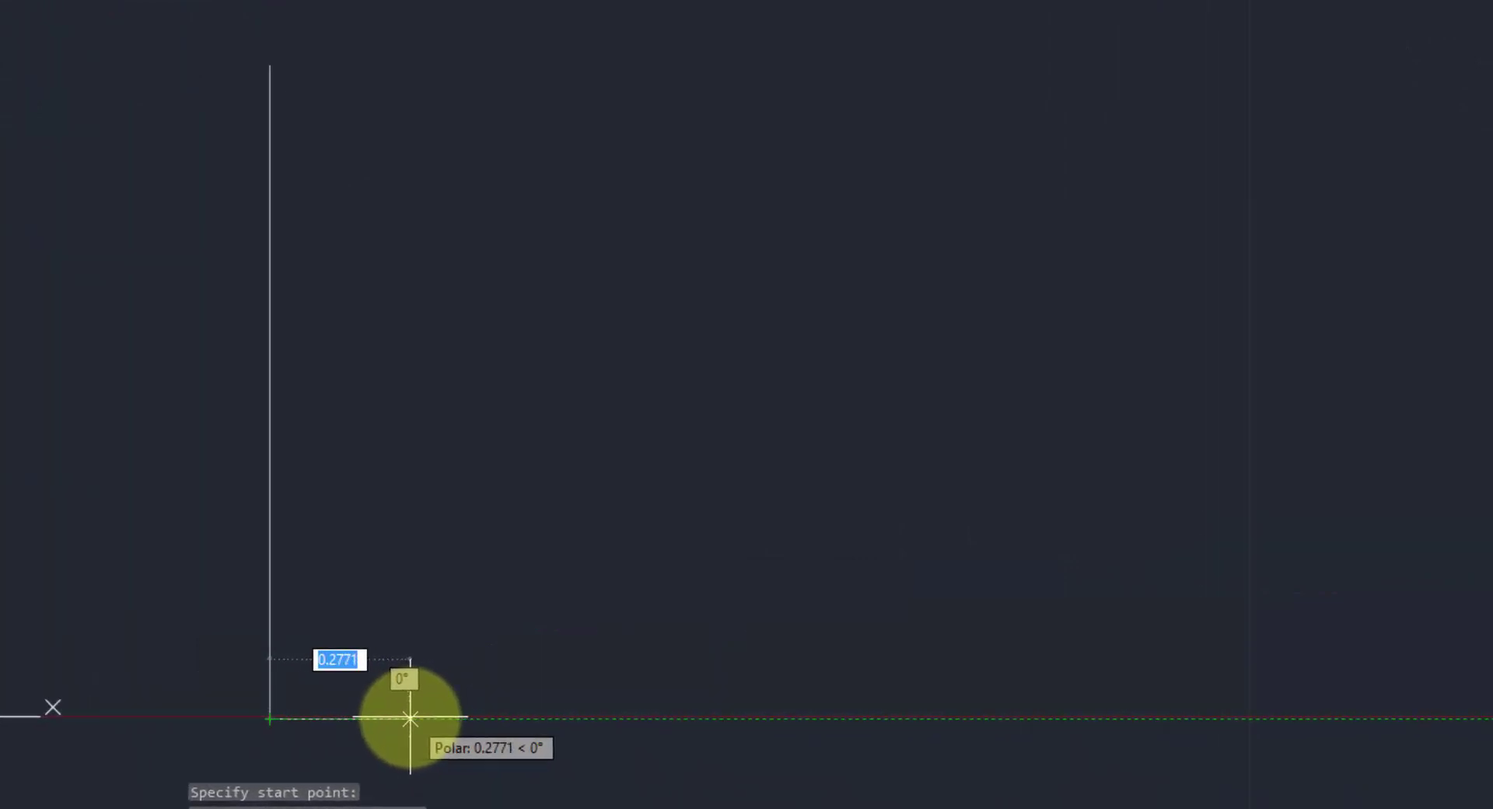
text(0.3)
key(Return)
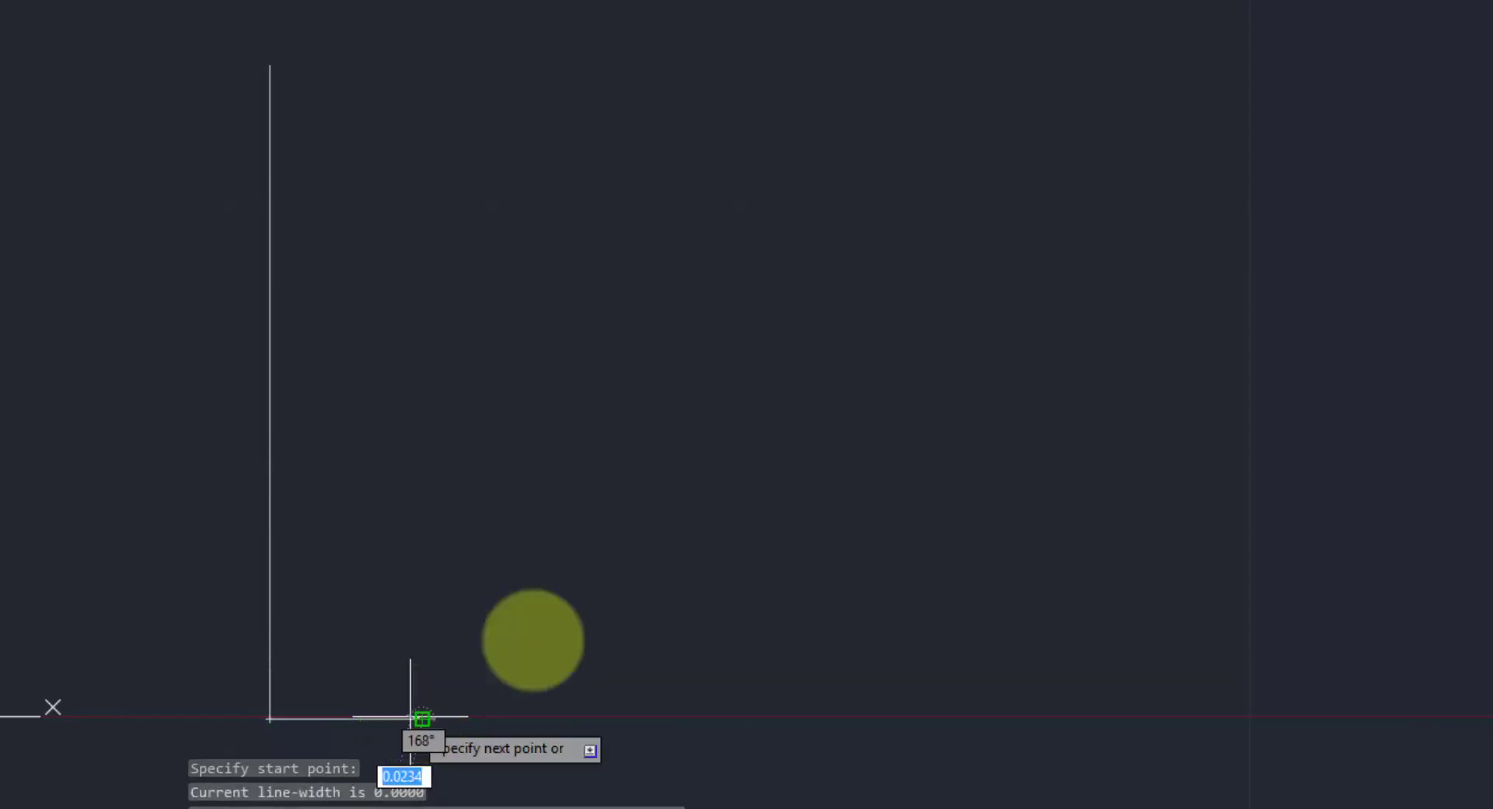
scroll(462, 645, up, 2)
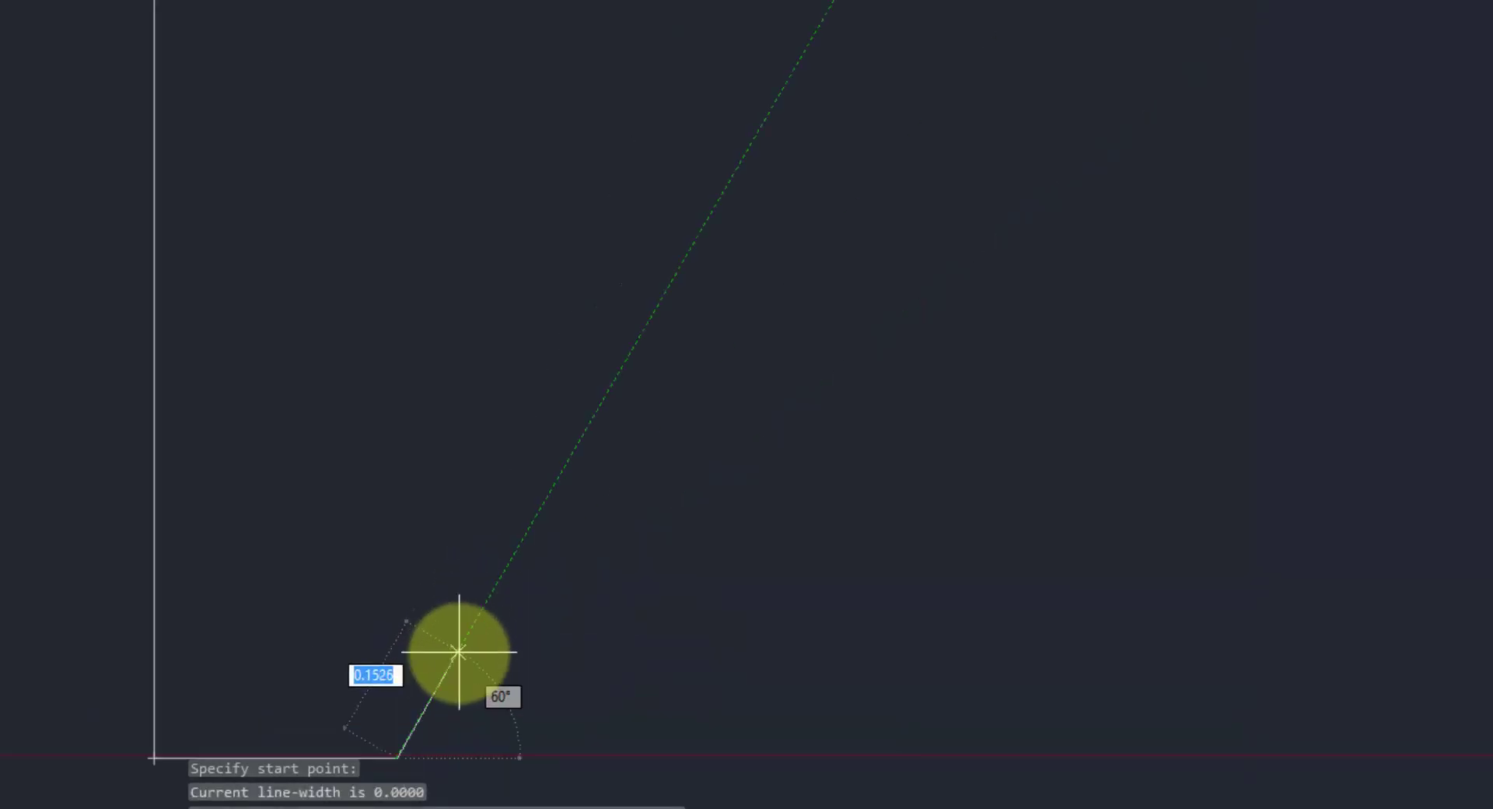
click(397, 727)
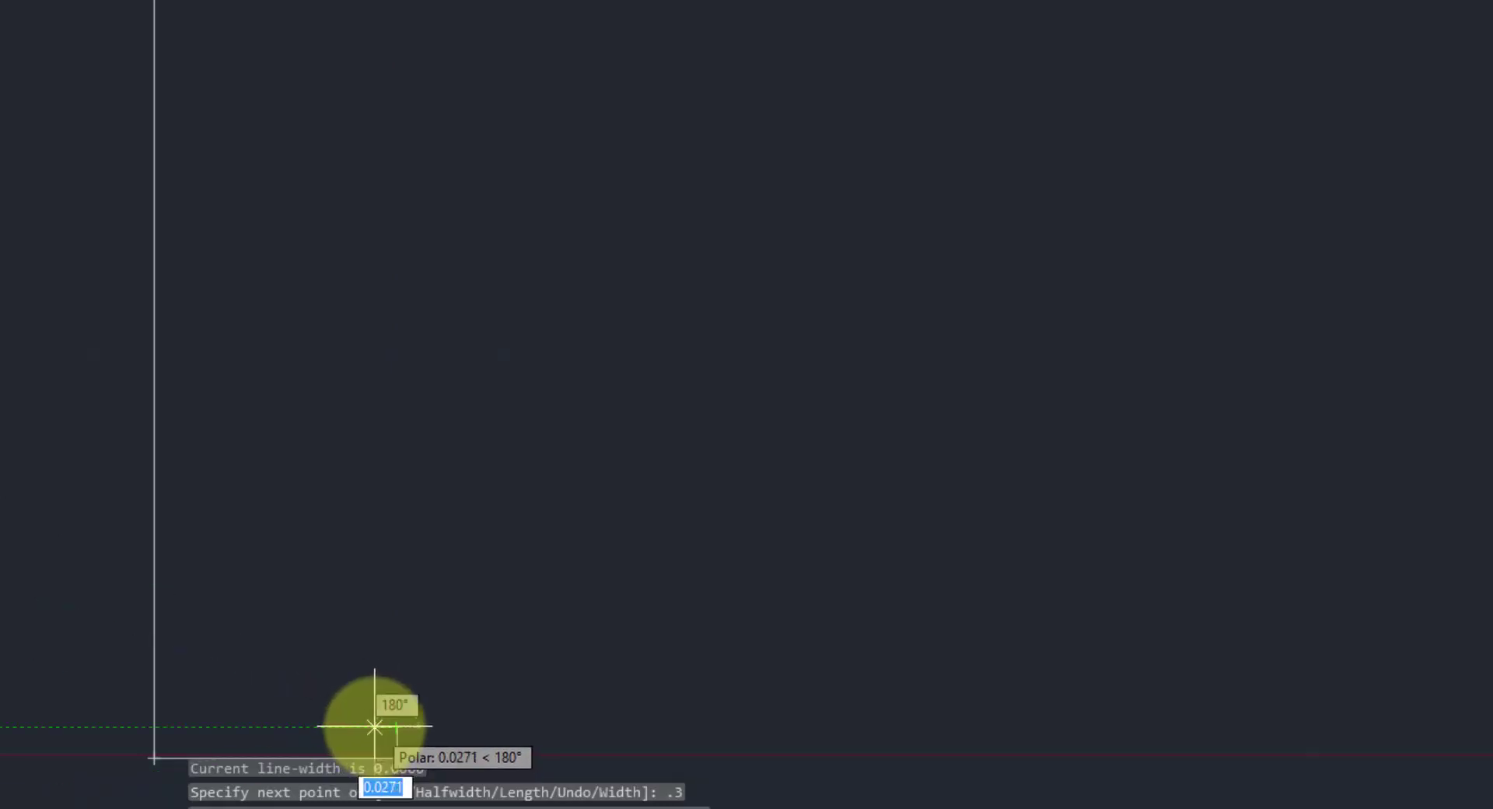
text(.3)
click(374, 727)
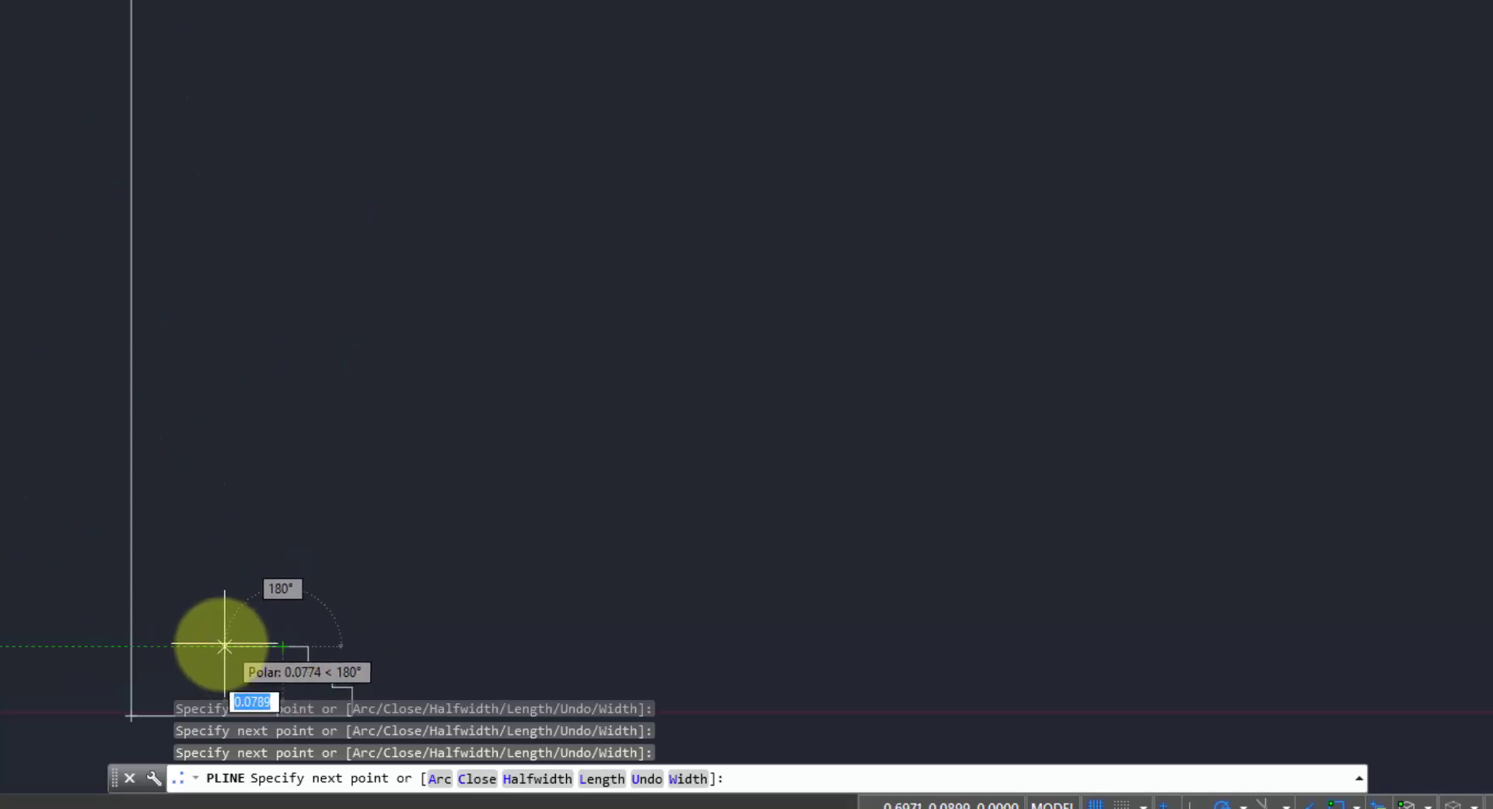
click(182, 645)
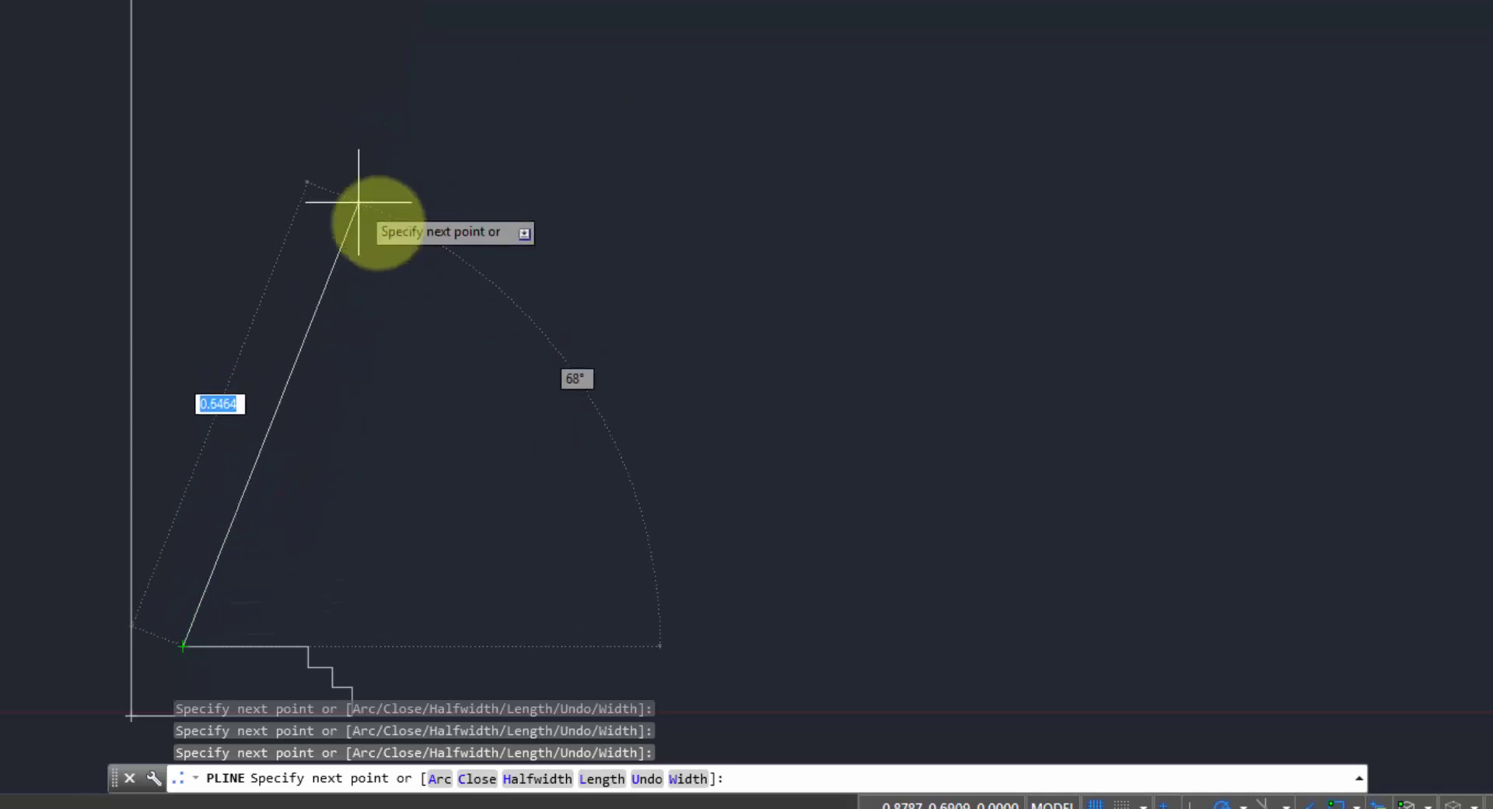
- Try a large arc segment from the inner end of the stepped base and undo that segment
click(439, 779)
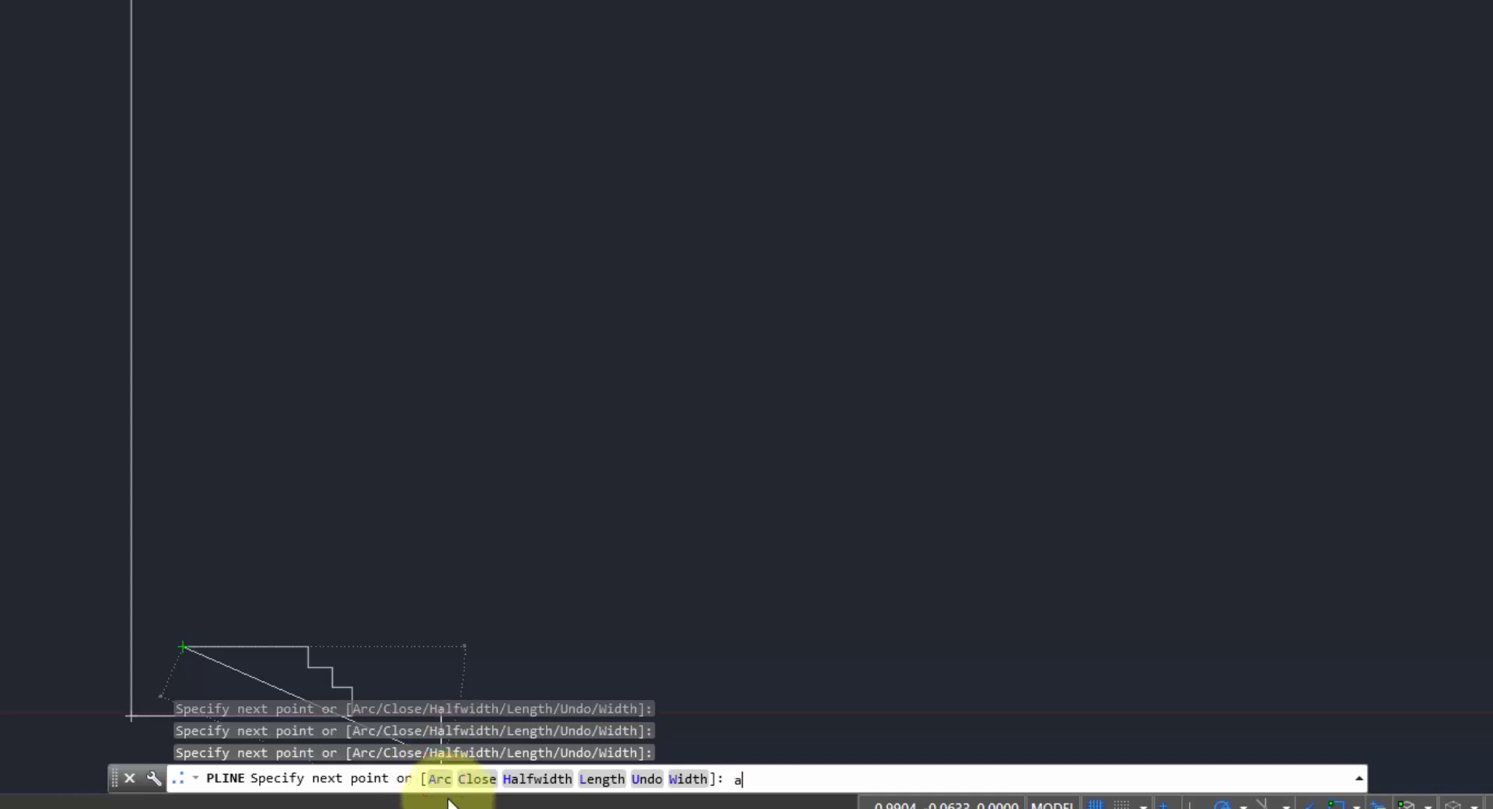
key(Return)
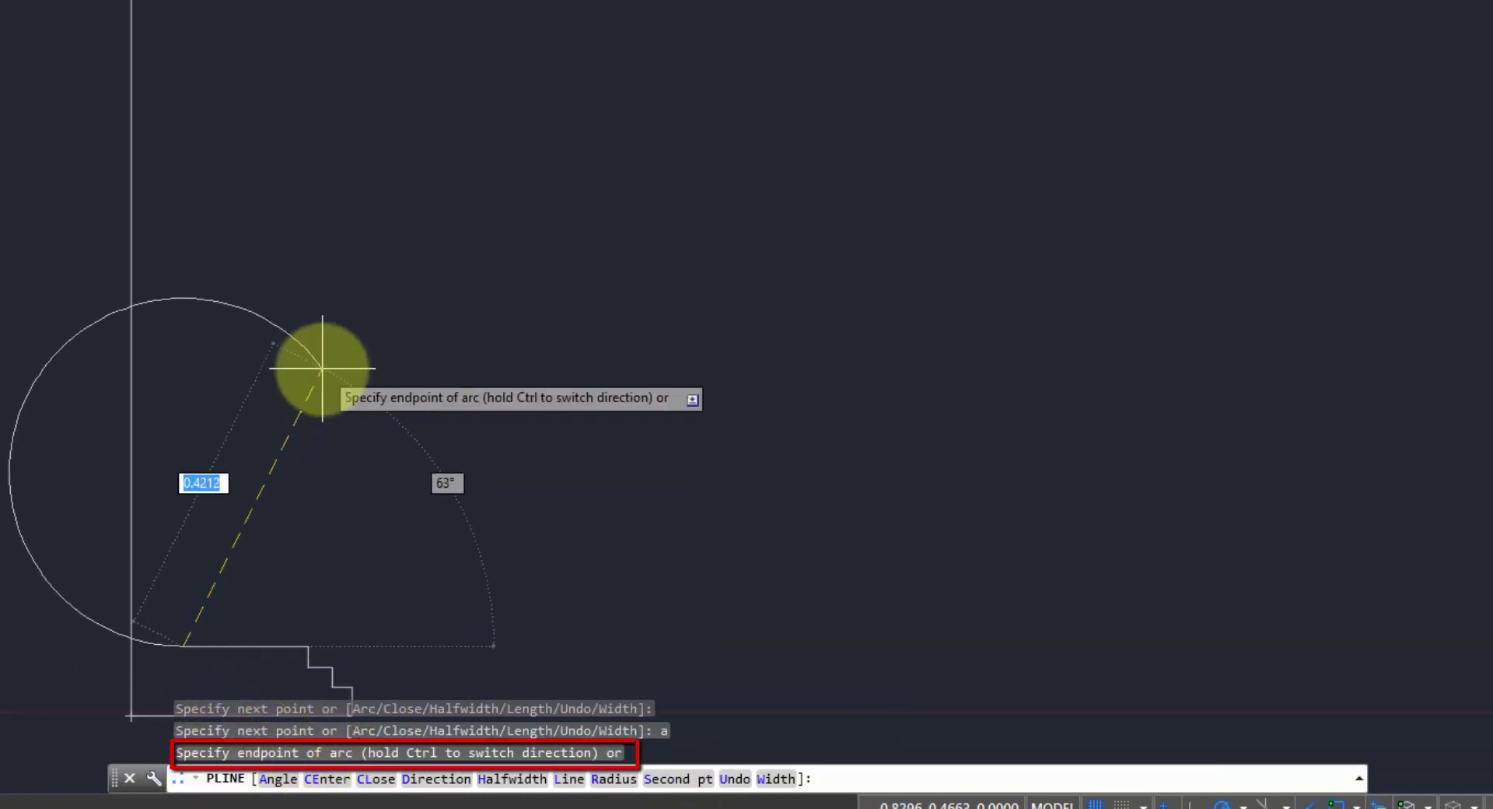
click(309, 314)
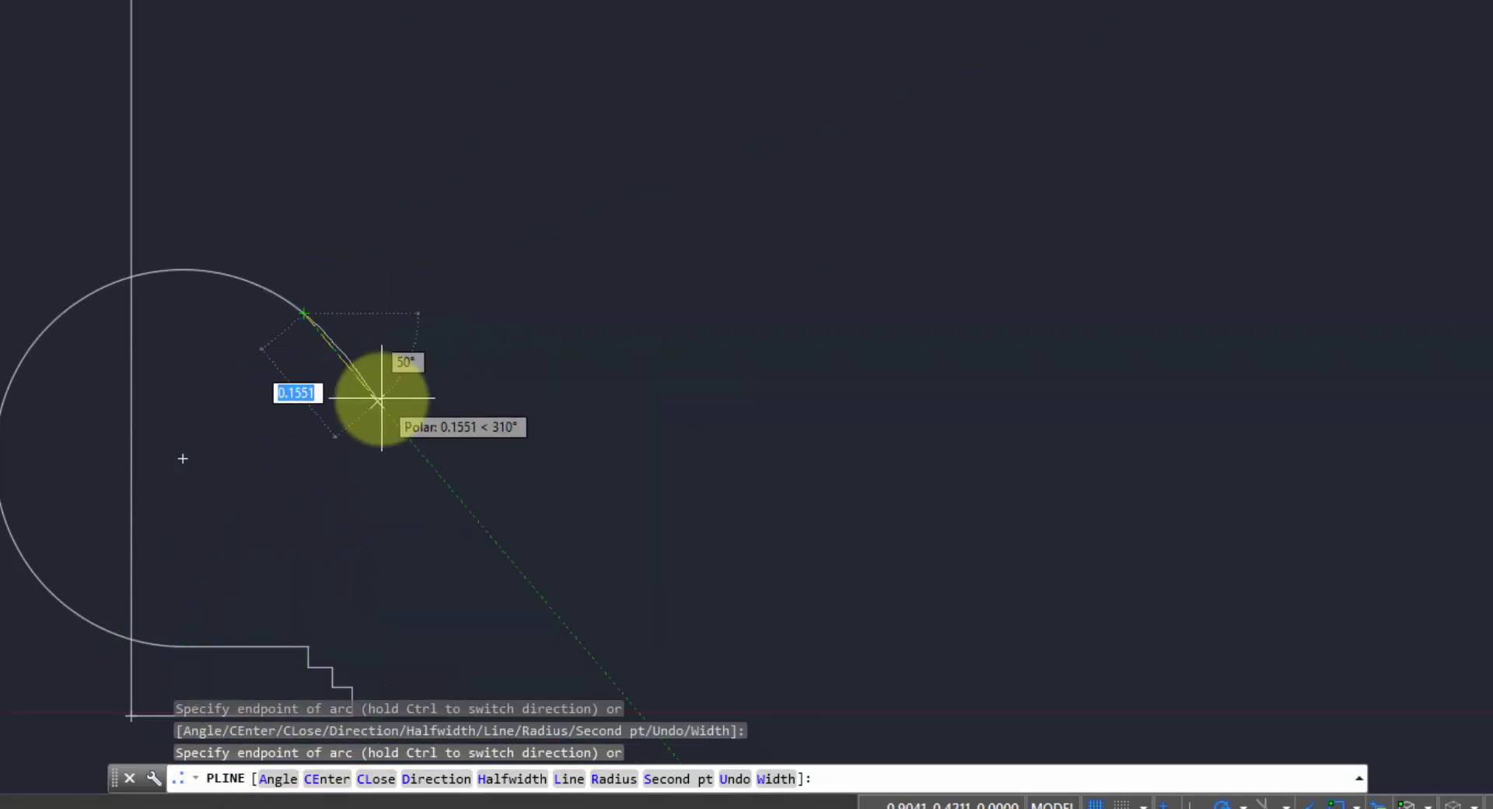
text(u)
key(Return)
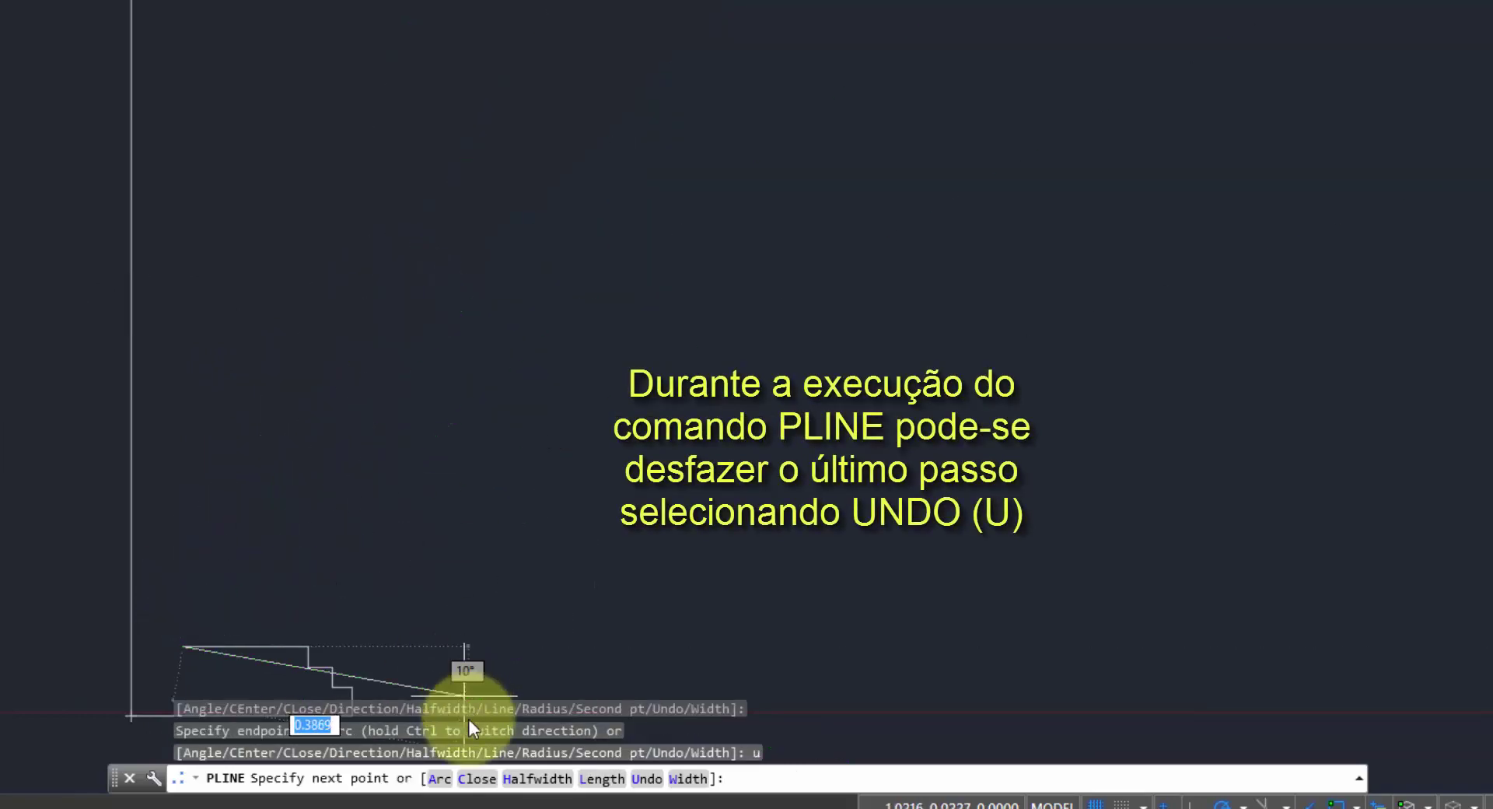
- Add a rising side arc using the Direction option, about 0.78 long at 70°, and a shoulder arc about 0.15 long at 120°
click(433, 784)
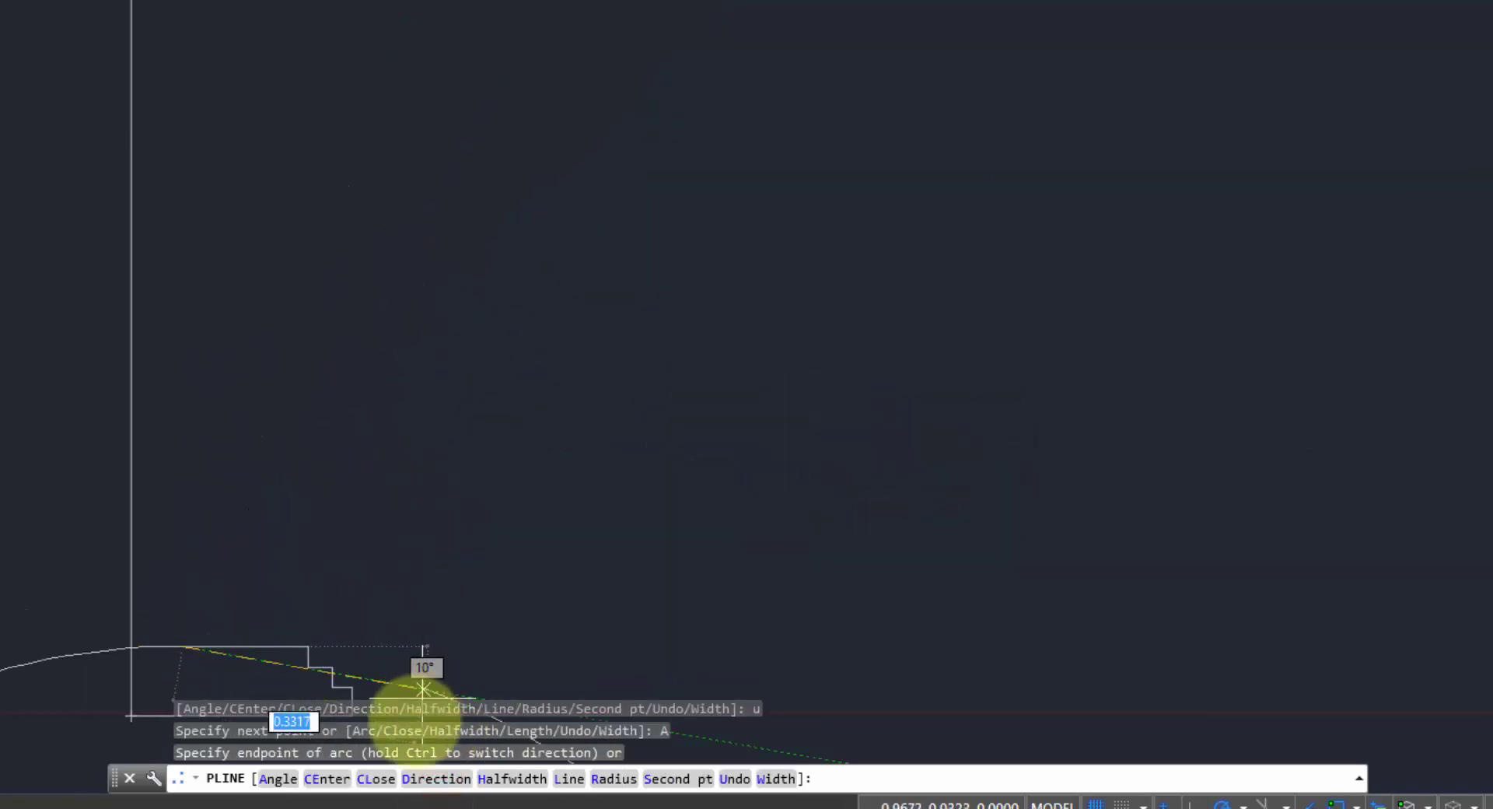
click(429, 781)
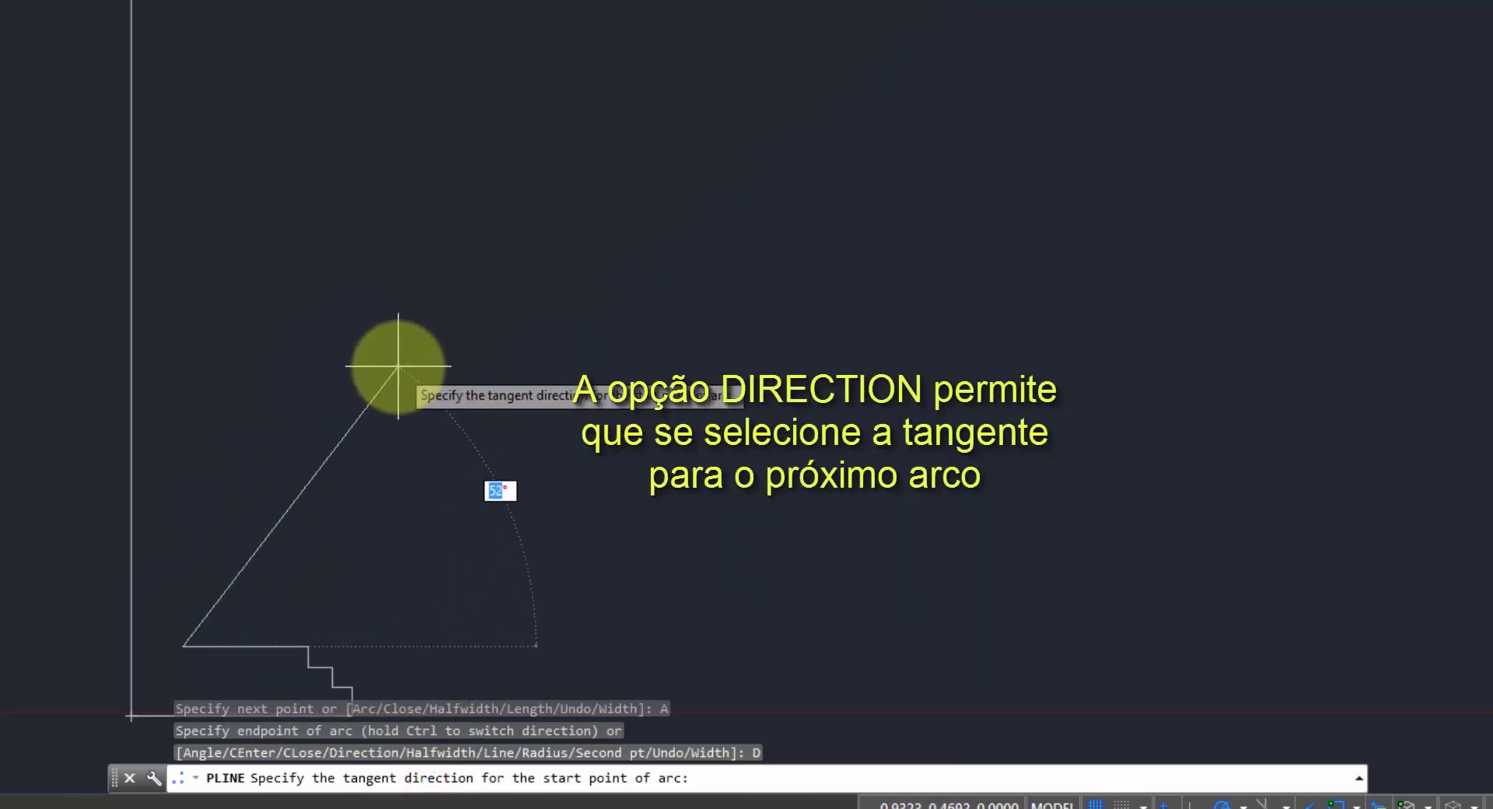
click(398, 365)
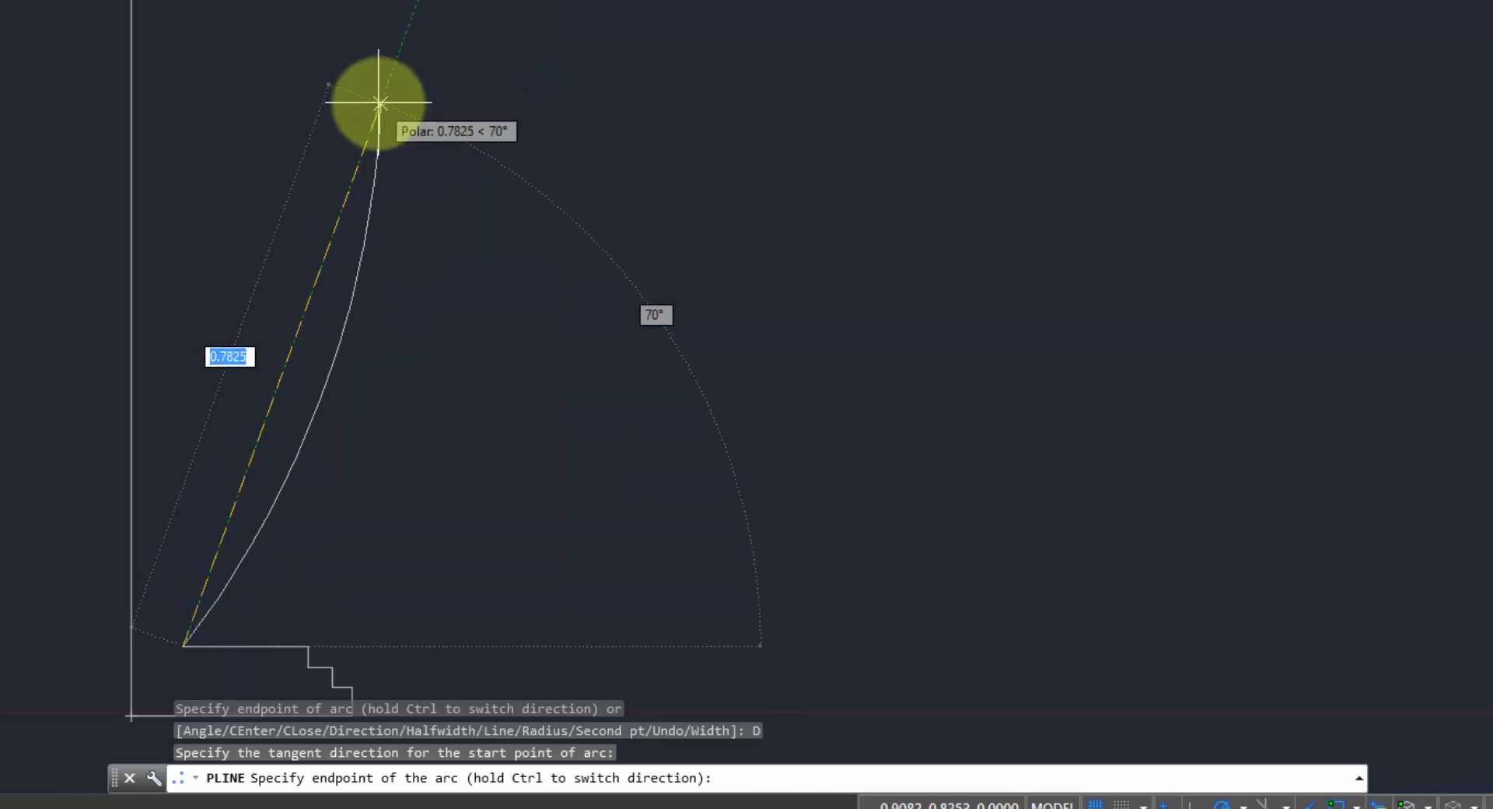
click(379, 102)
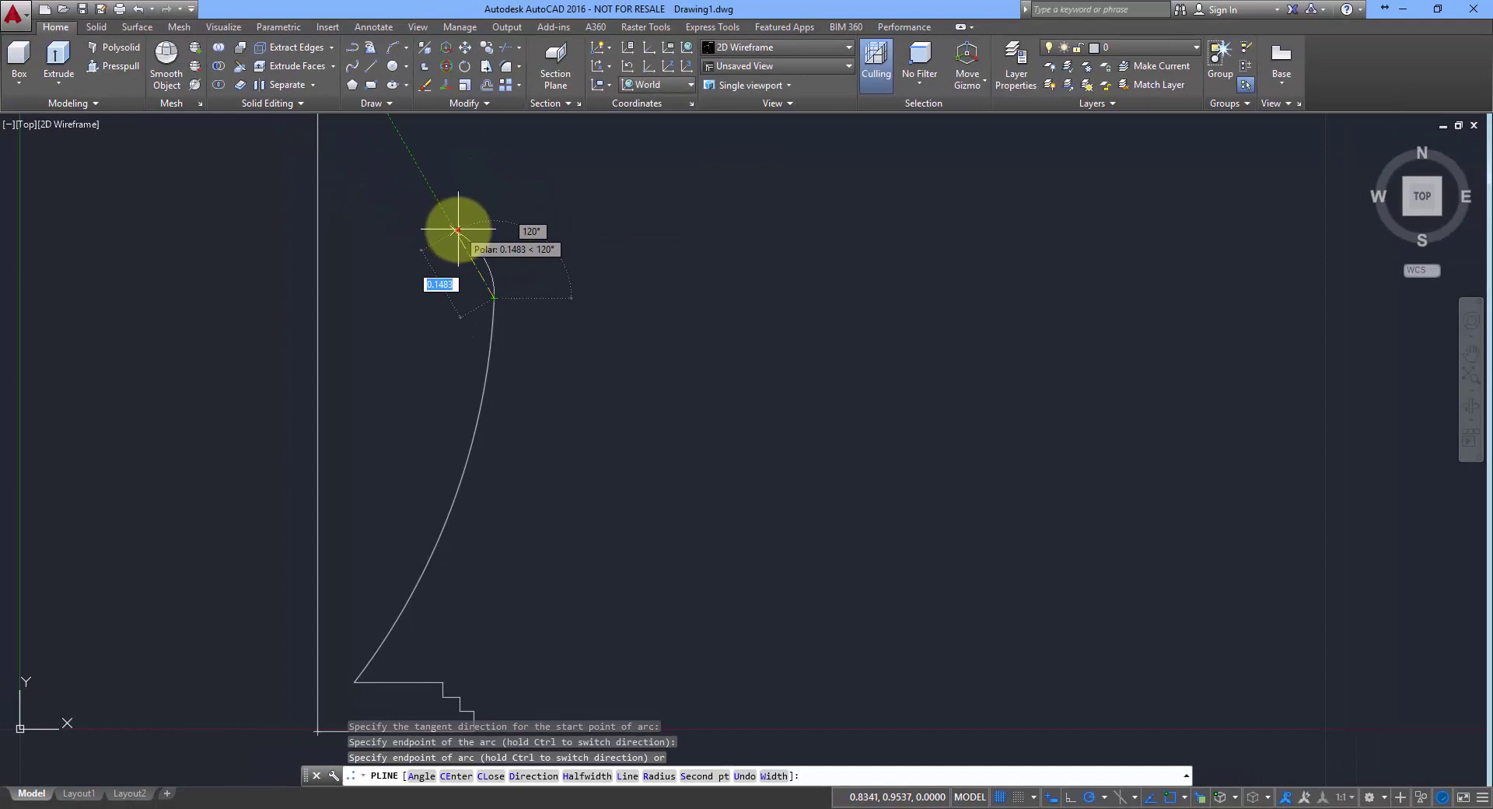
click(457, 231)
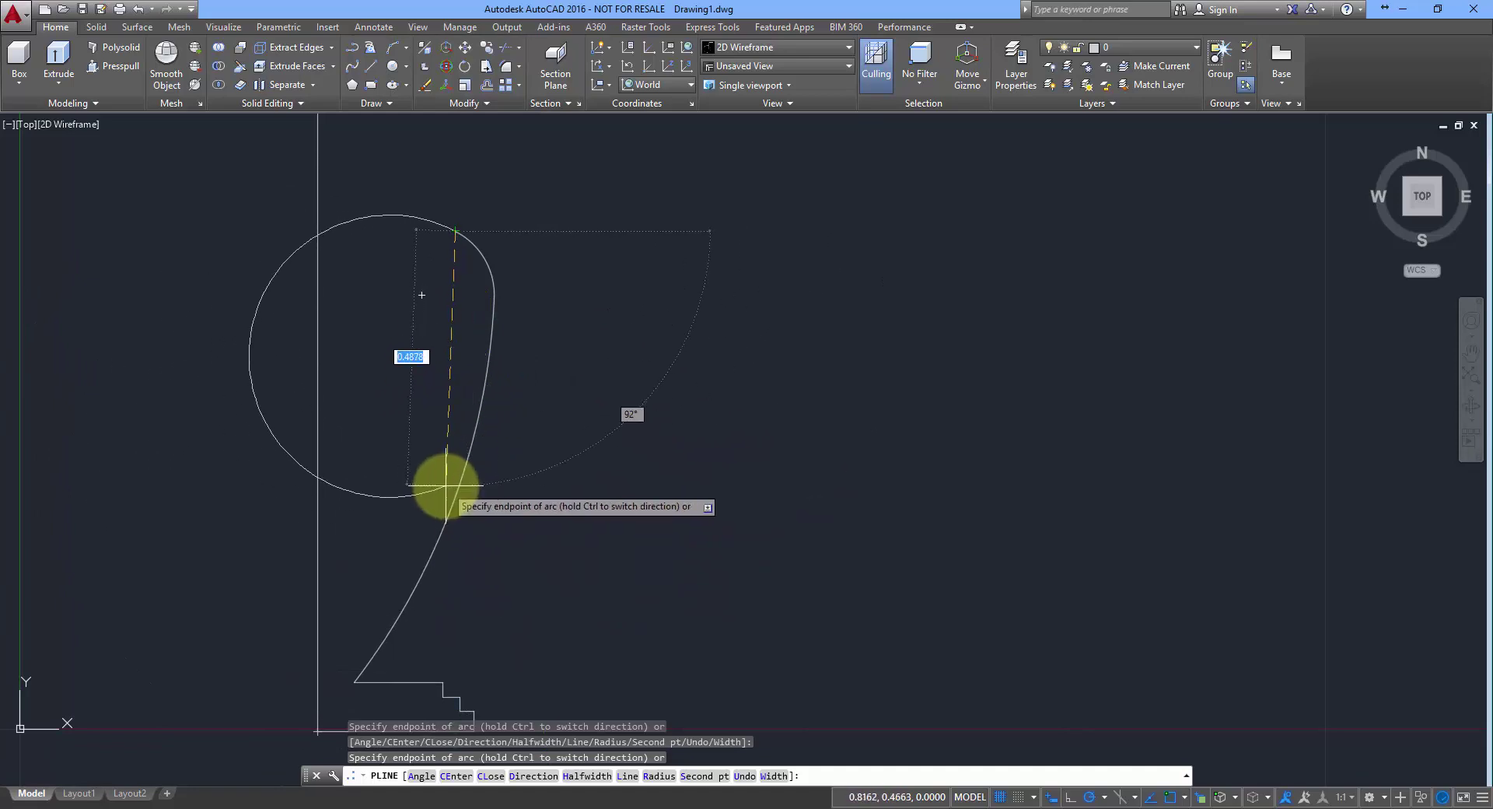
- Return to straight segments, draw about 0.19 inward, add a stepped neck widening upward, and end the polyline on the vertical line
click(633, 776)
middle_drag(451, 211, 469, 362)
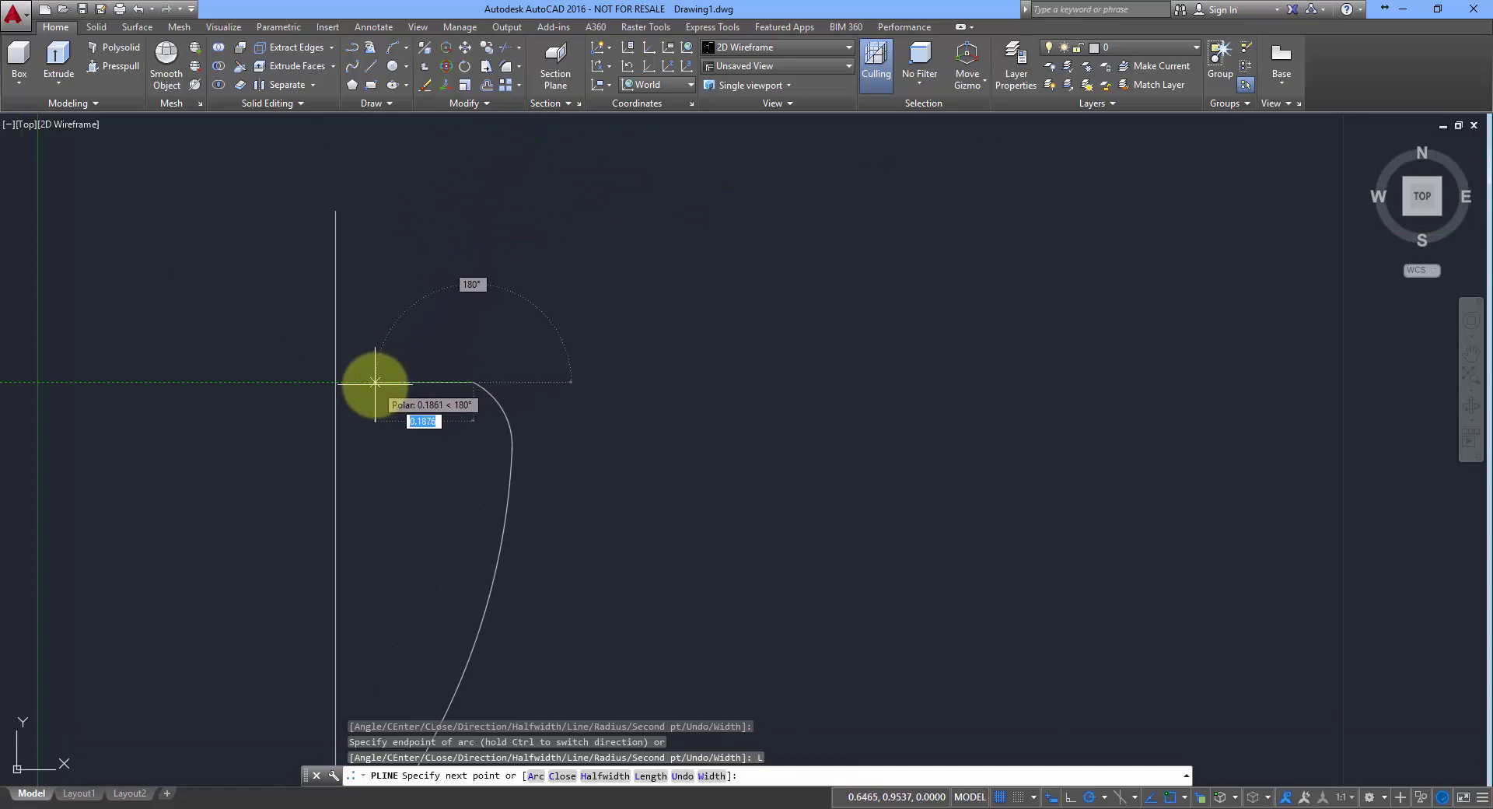
click(373, 382)
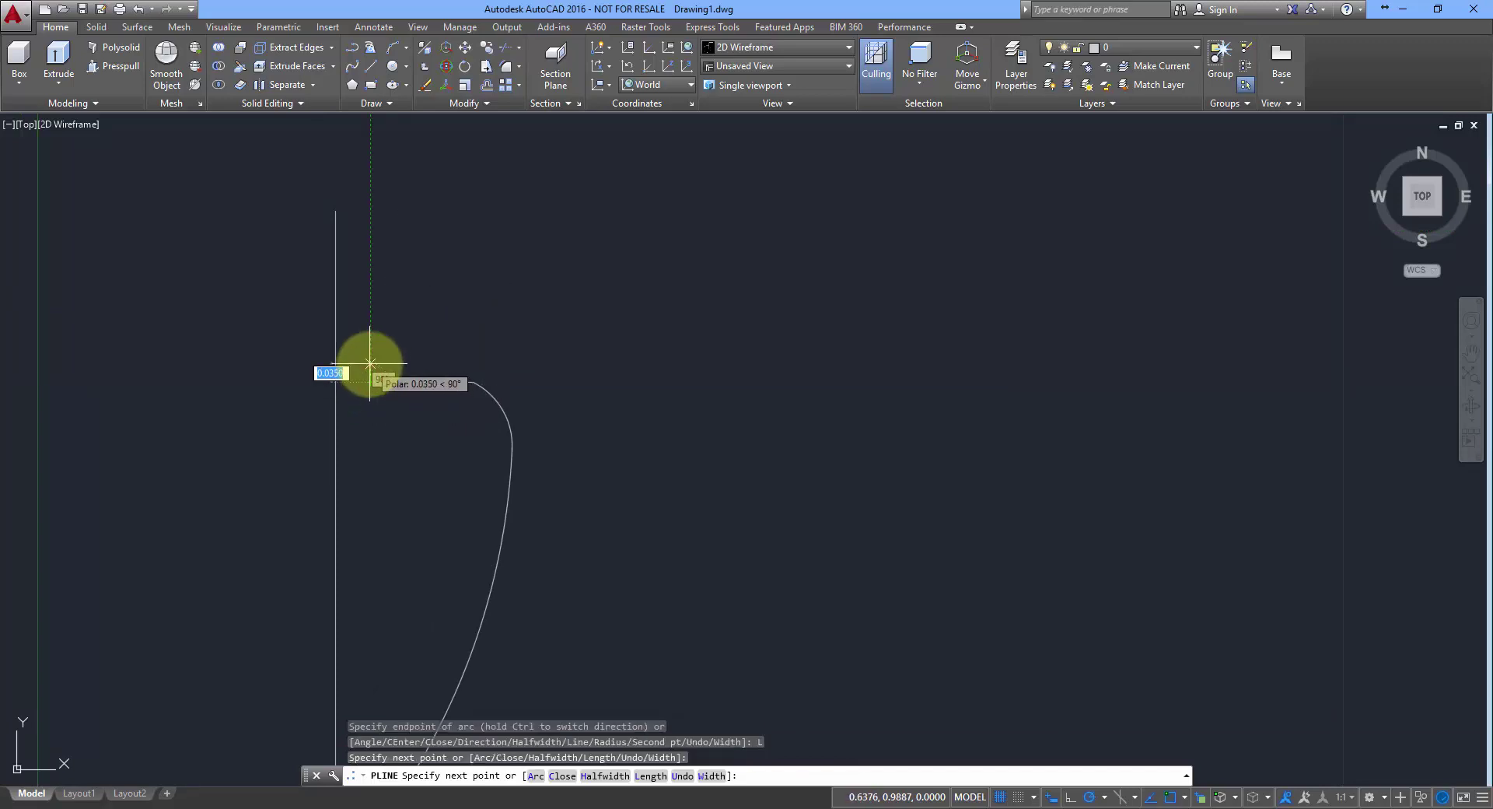
click(370, 363)
click(391, 362)
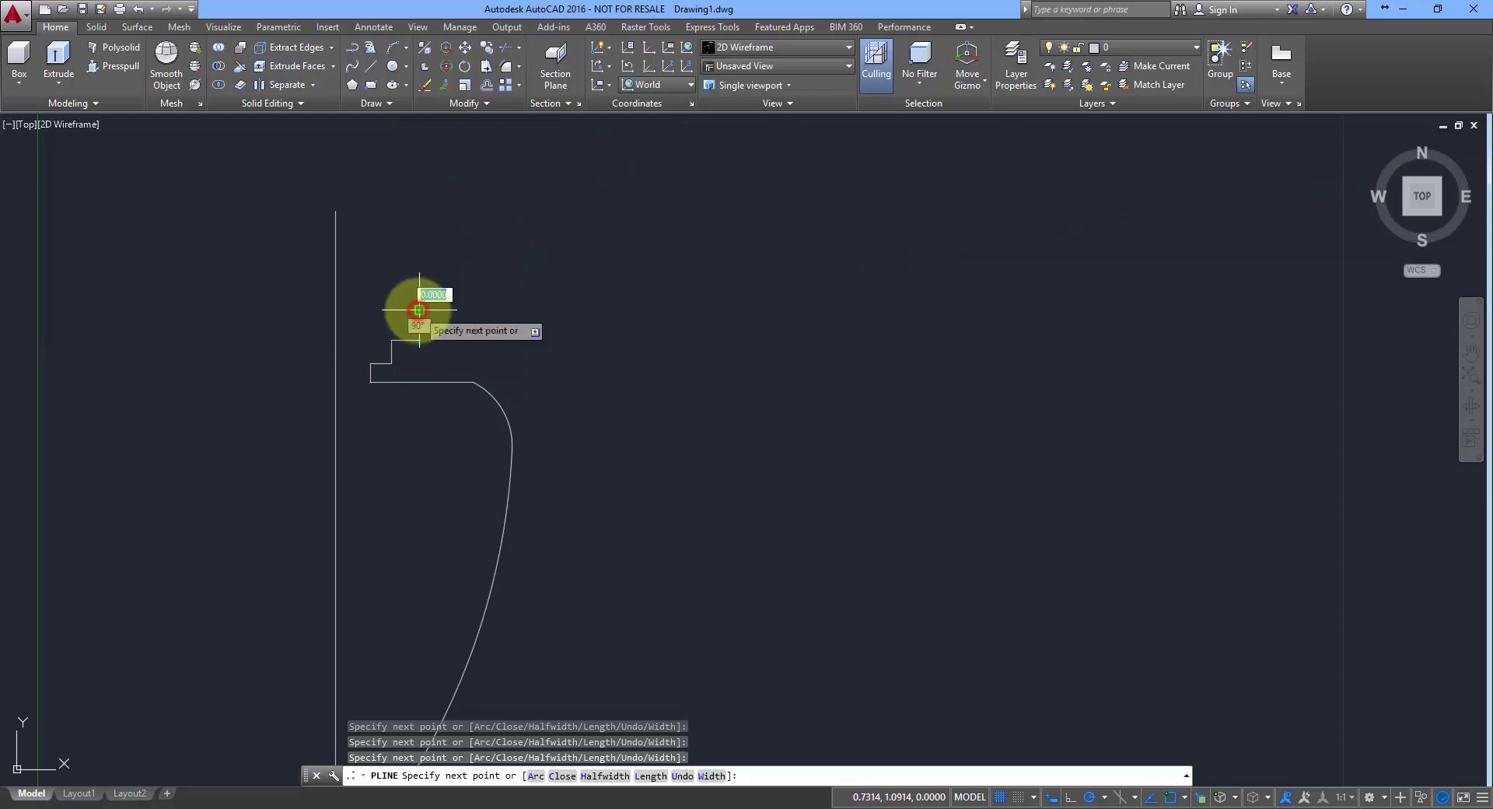
click(336, 310)
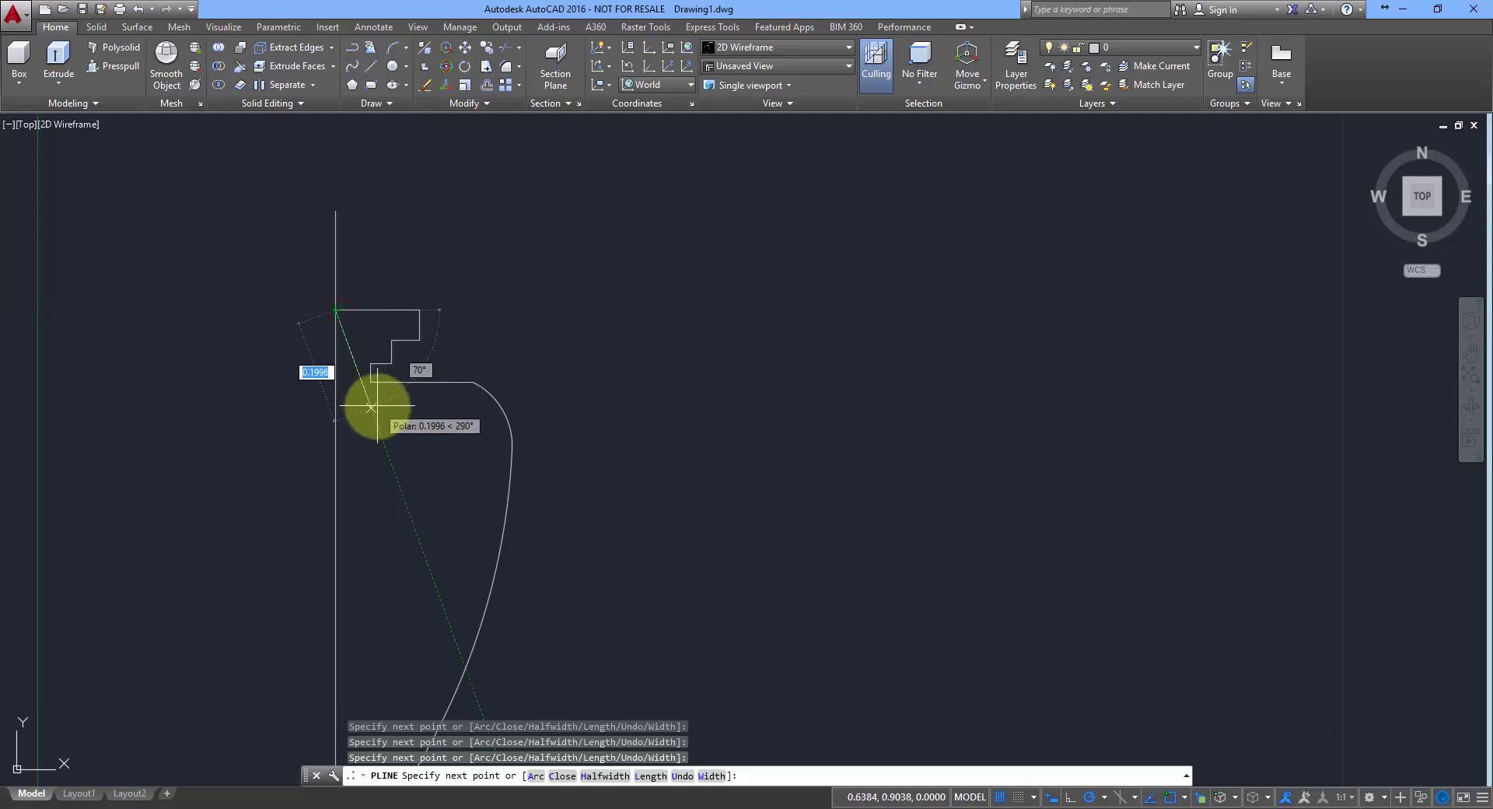
key(Escape)
- Select the finished profile to check that it is one continuous polyline, and clear the selection
scroll(468, 491, down, 3)
middle_drag(500, 550, 533, 427)
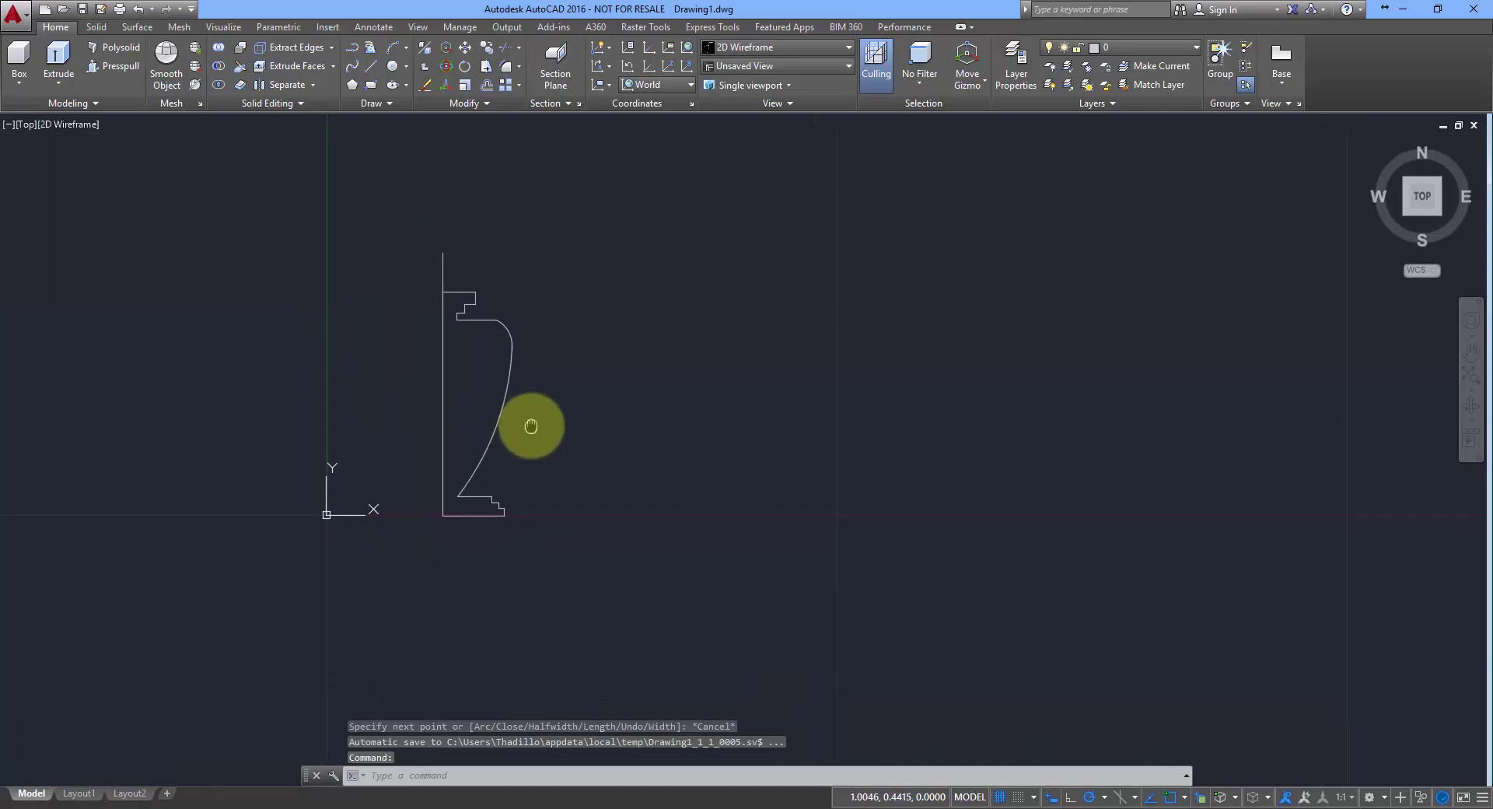
click(473, 473)
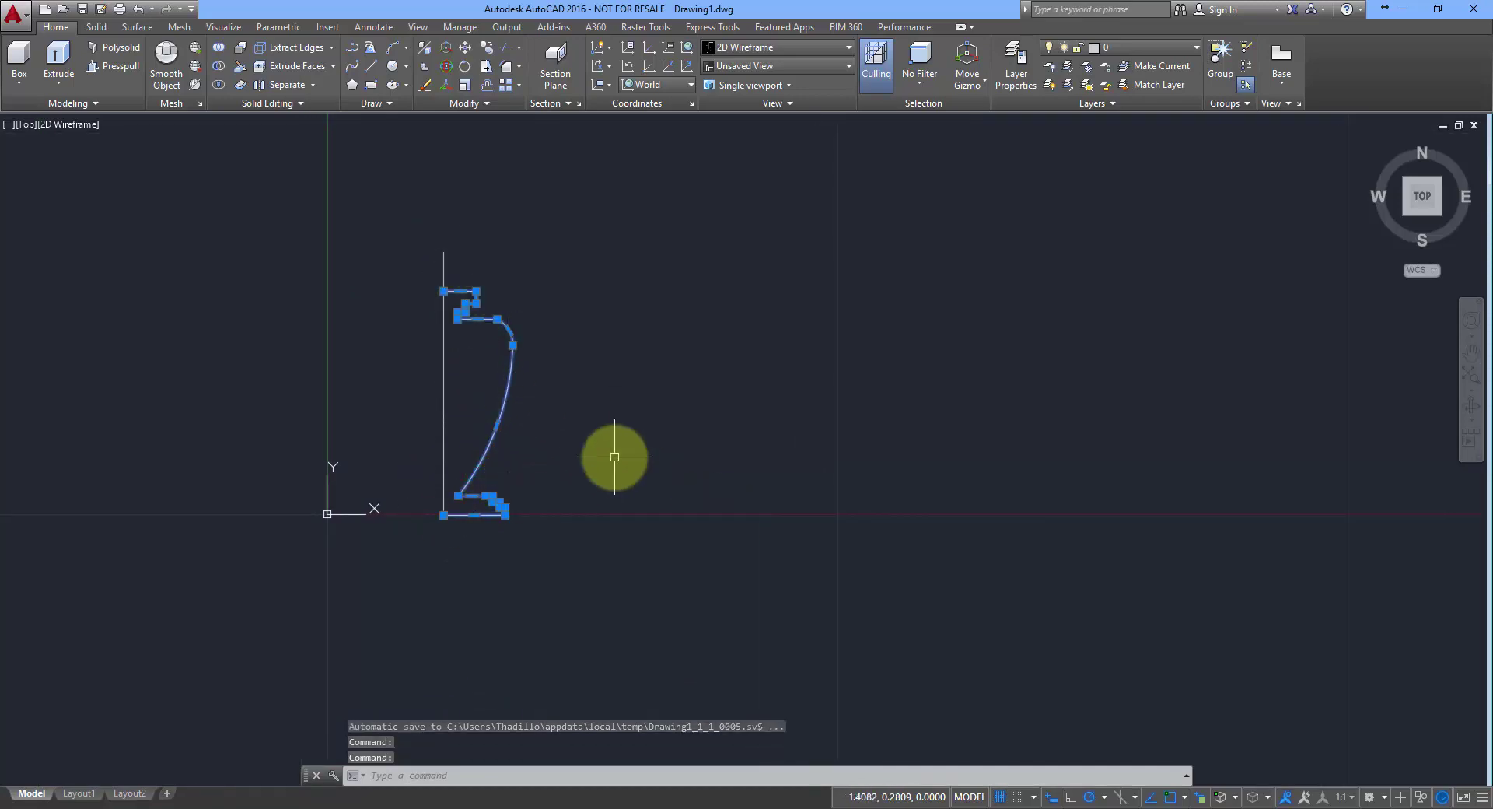
key(Escape)
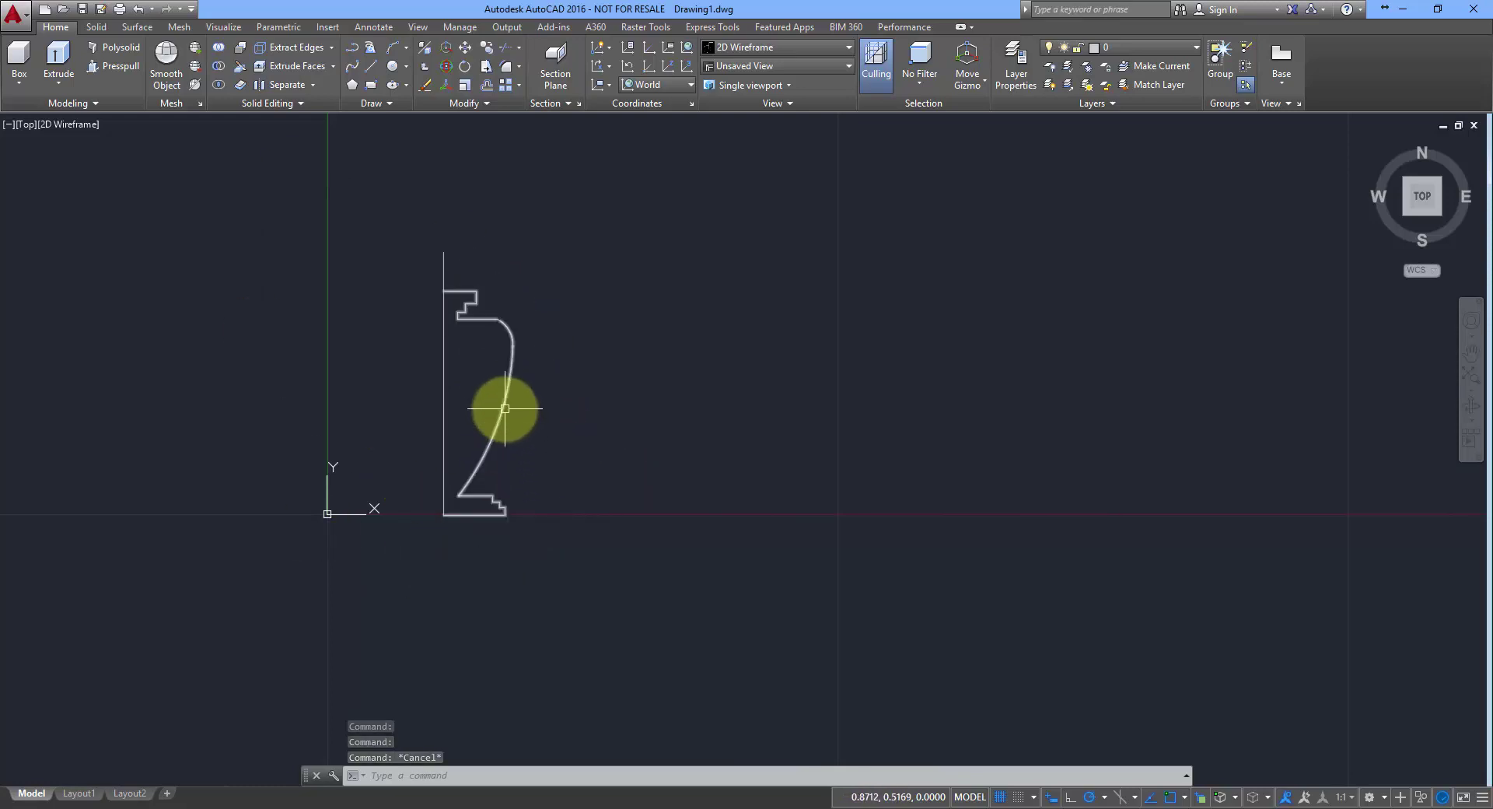
mouse_move(505, 409)
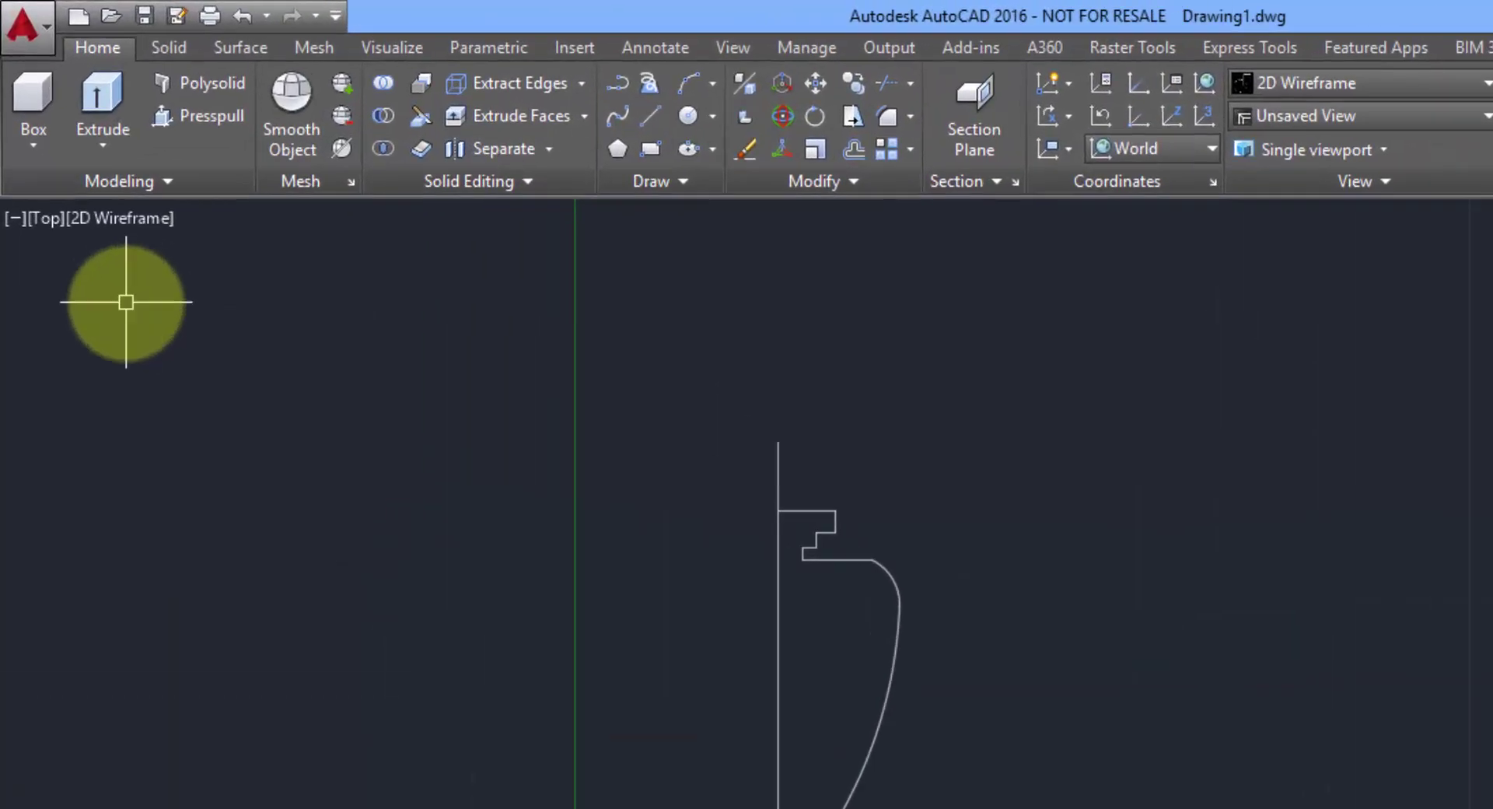
- Revolve the vase profile polyline in Solid mode through 360°, using the vertical line as the axis object
click(102, 156)
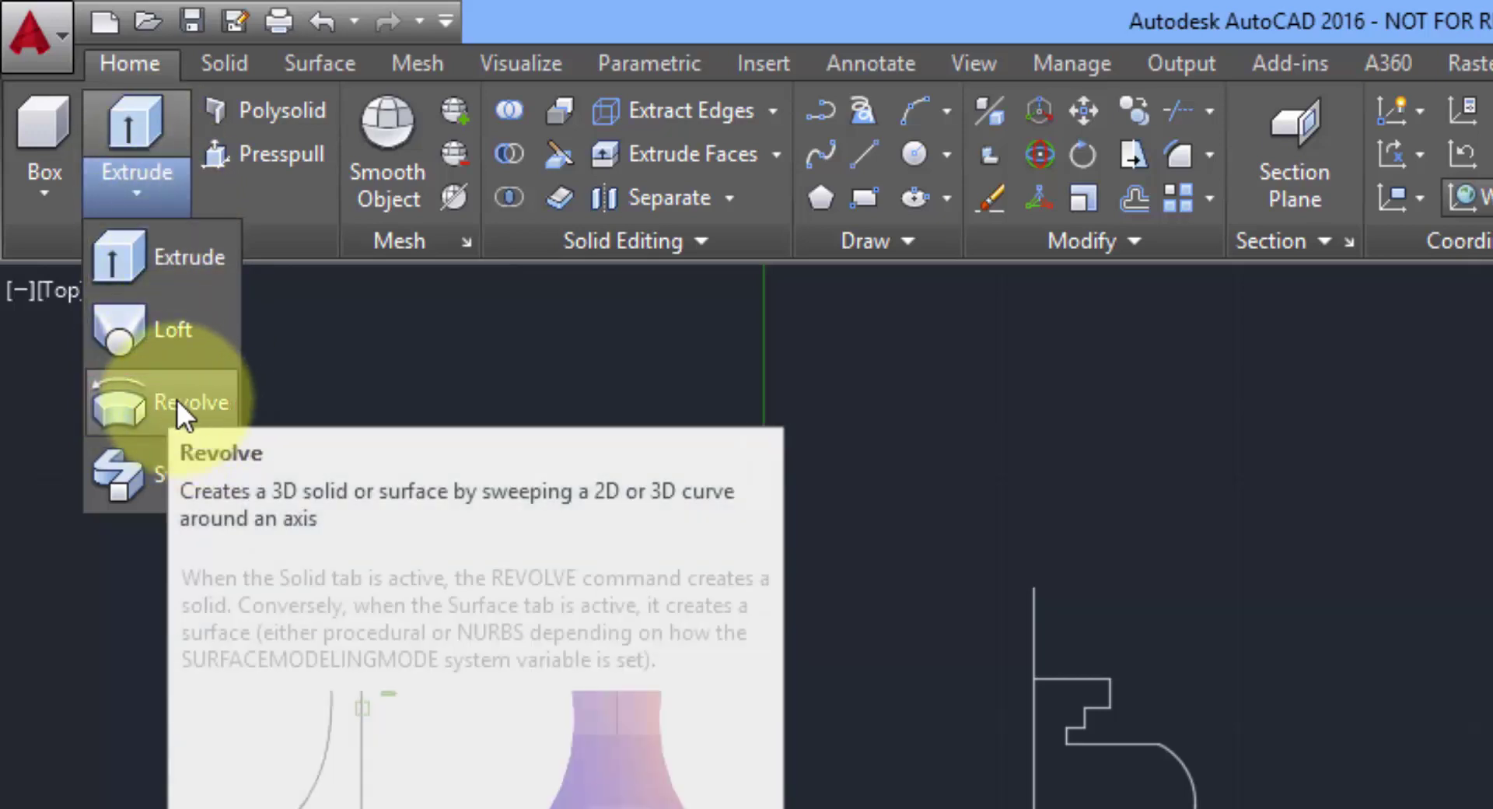
click(177, 401)
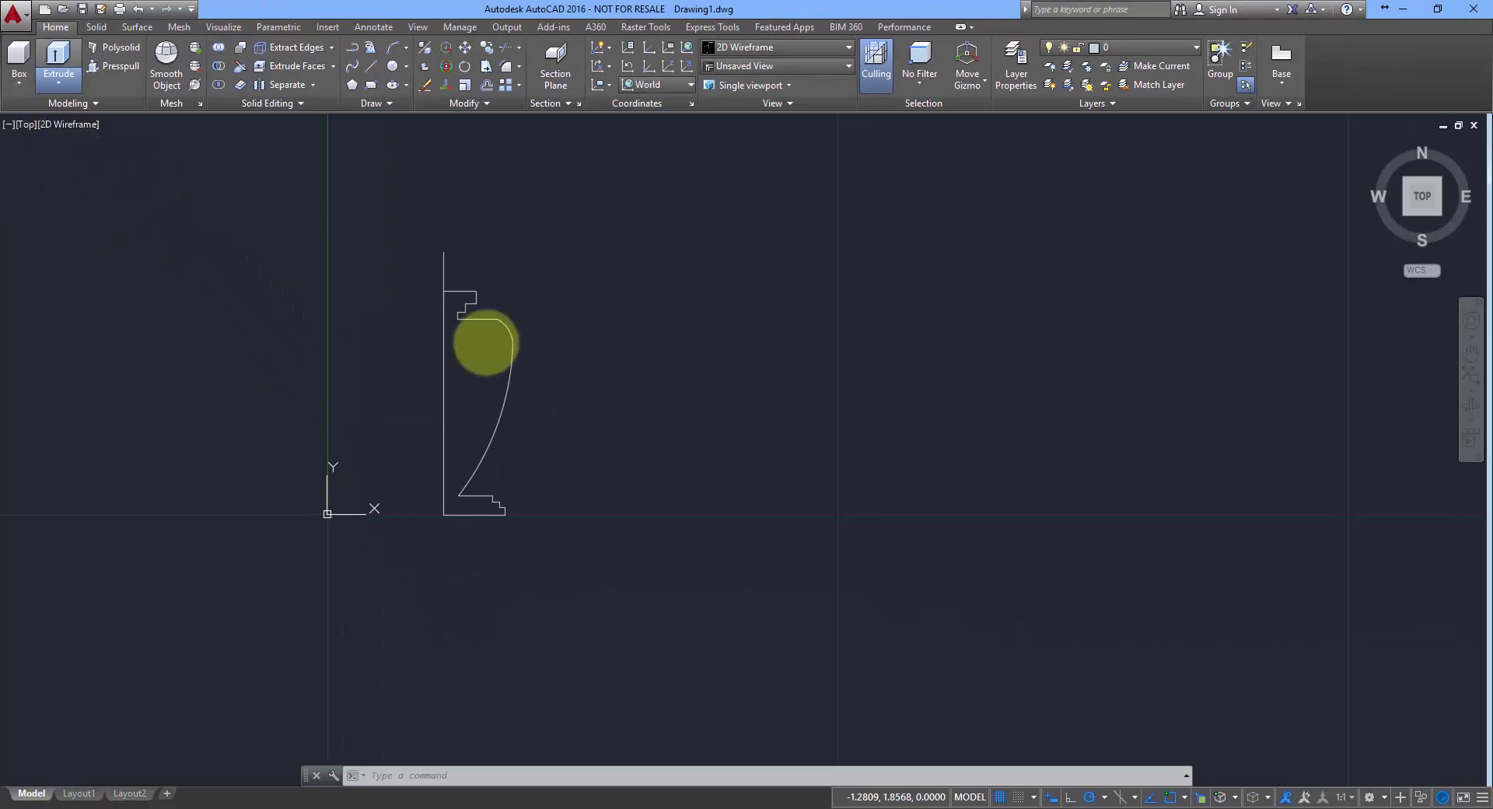
click(497, 428)
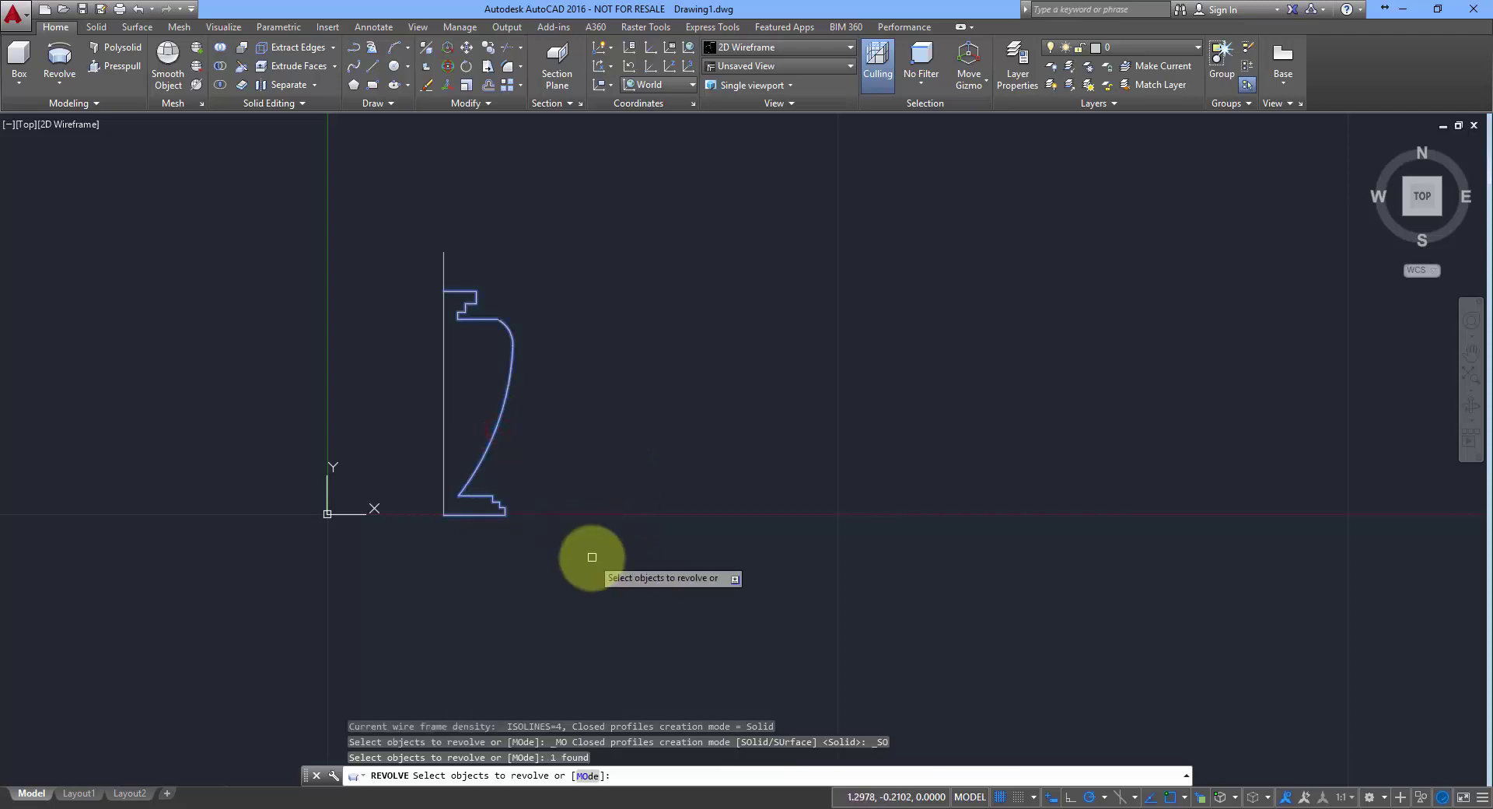
click(588, 776)
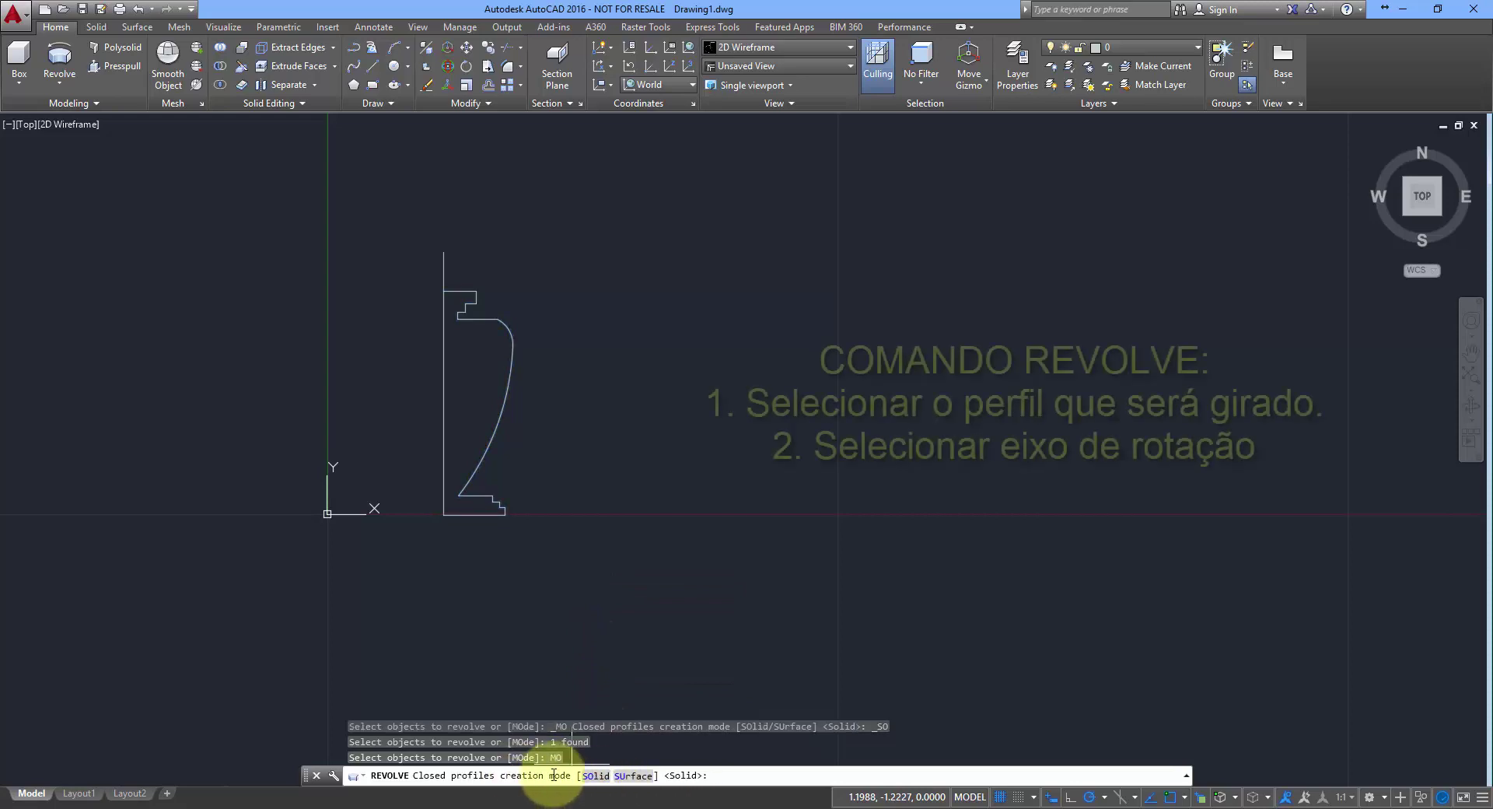
click(596, 778)
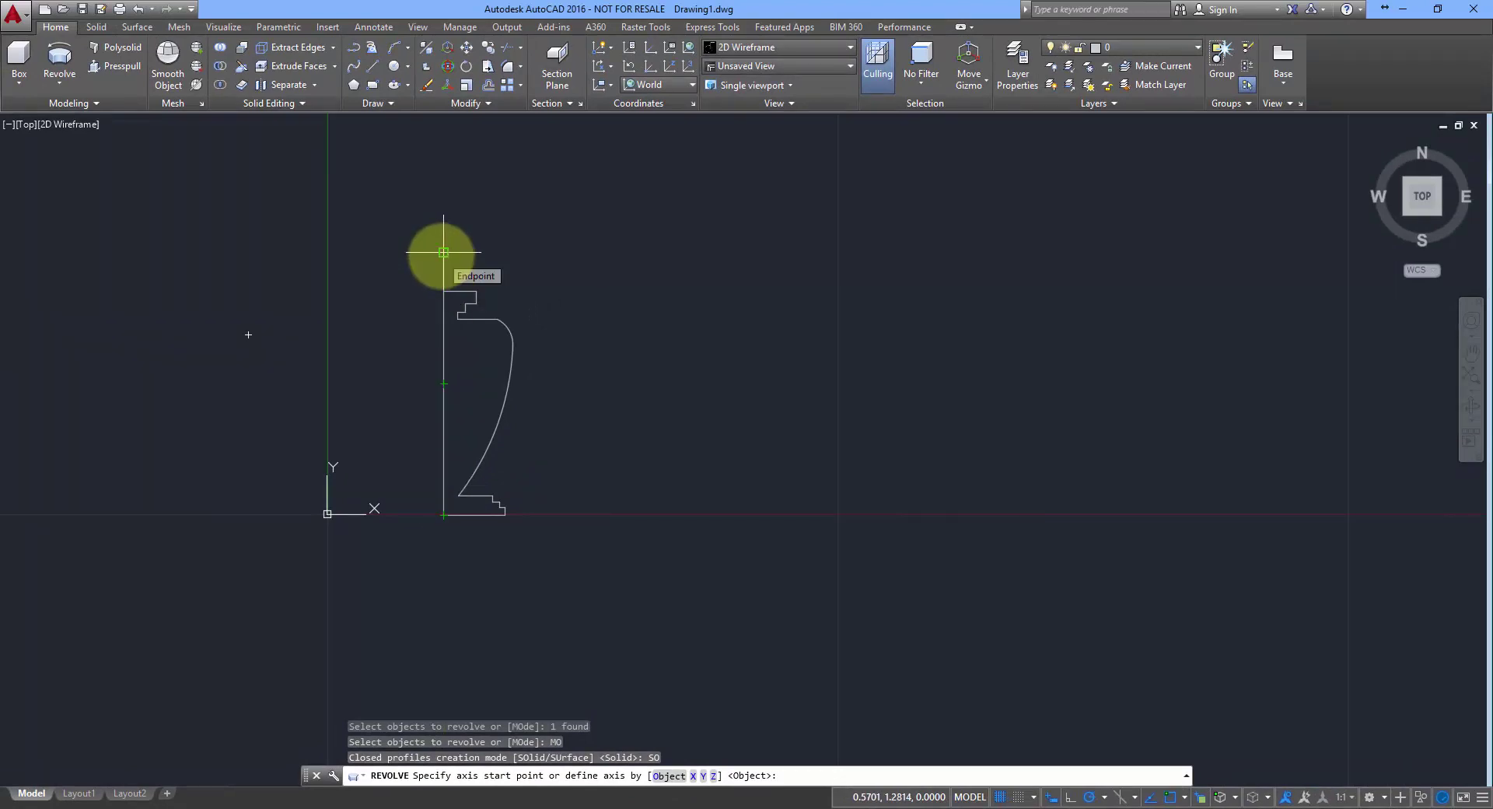
click(669, 775)
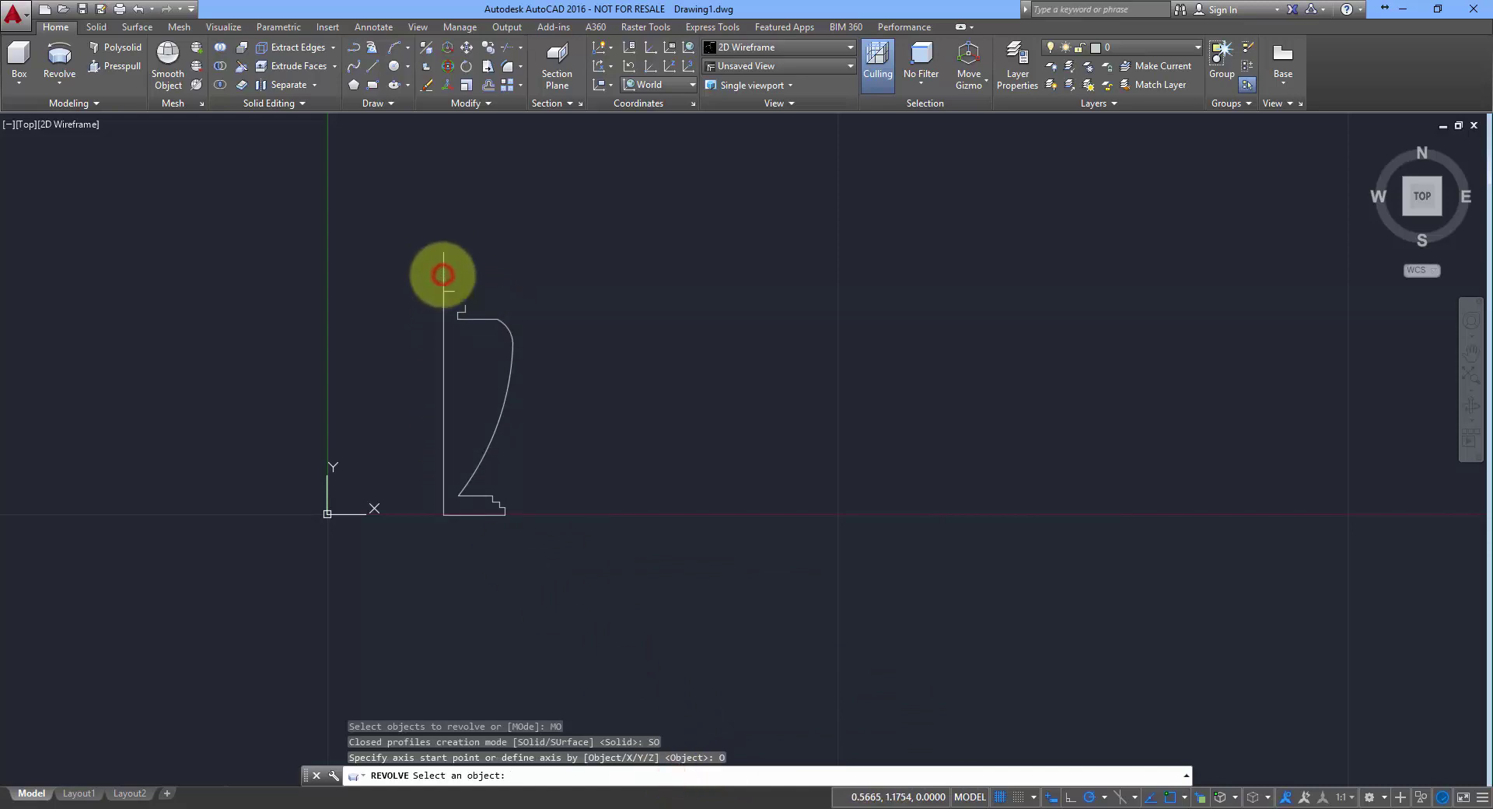
click(443, 274)
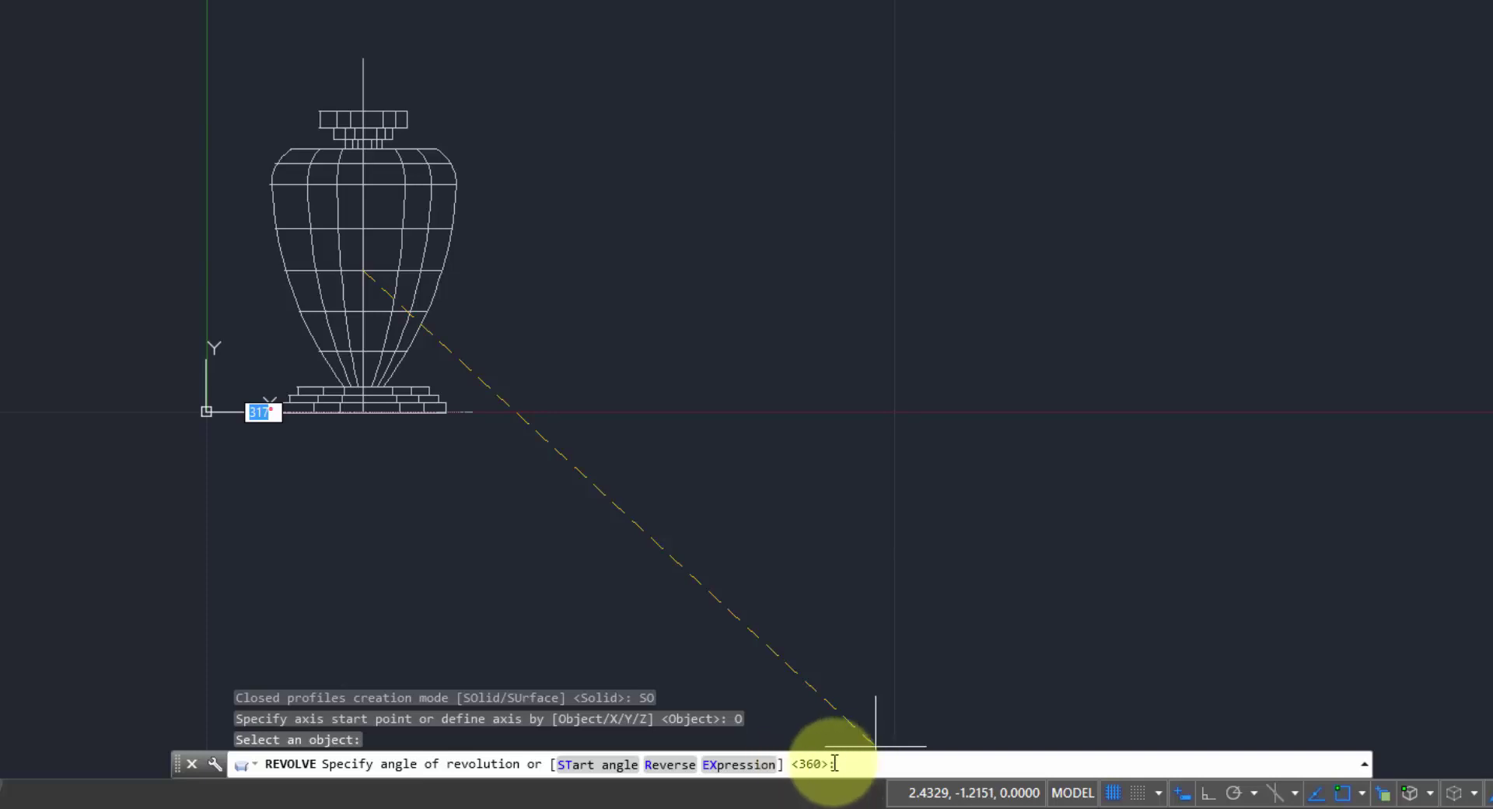
key(Return)
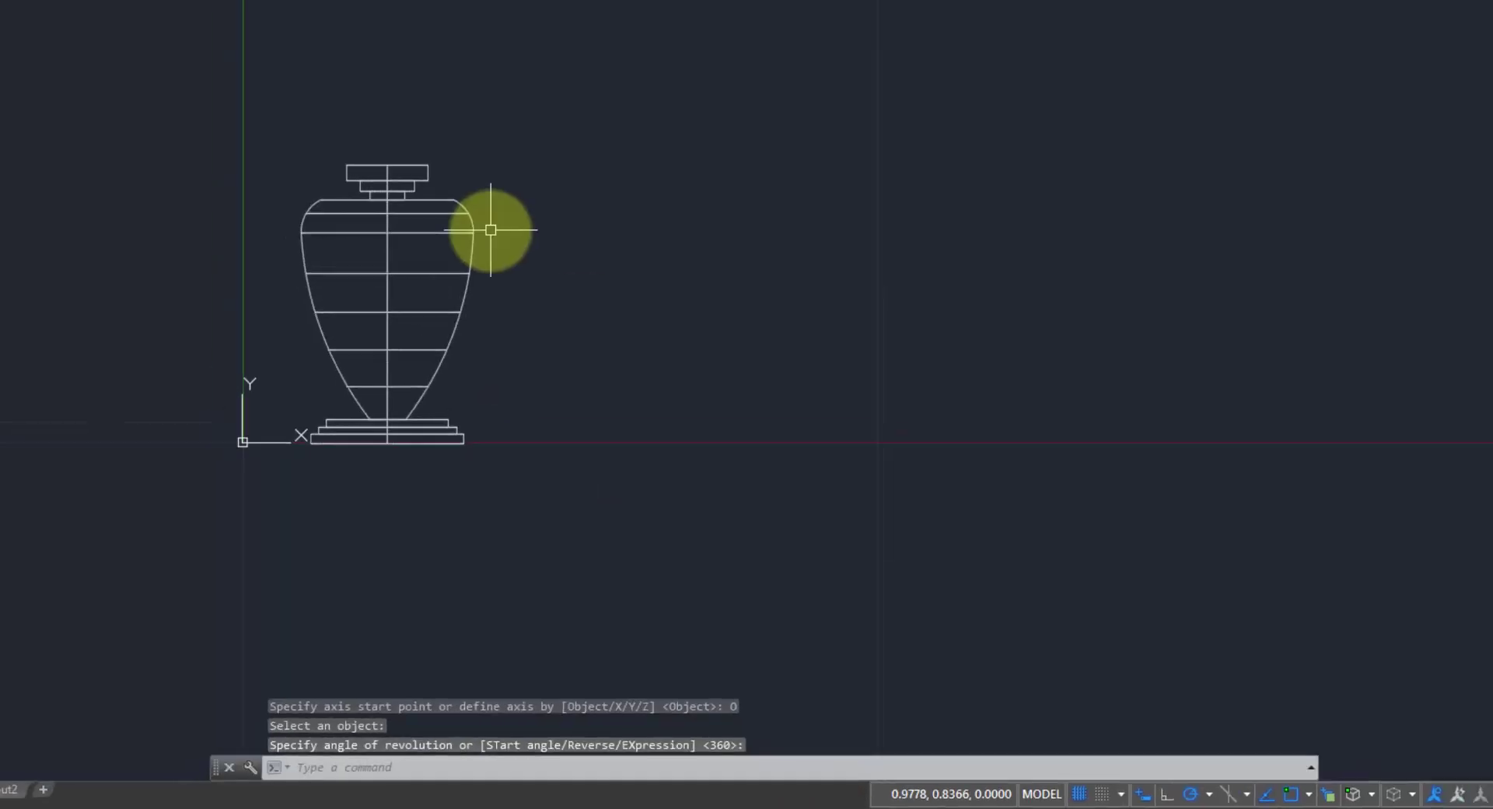
- Display the revolved vase in the Conceptual visual style and inspect its shape in 3D from several sides
shift+middle_drag(444, 357, 330, 408)
click(124, 126)
click(156, 186)
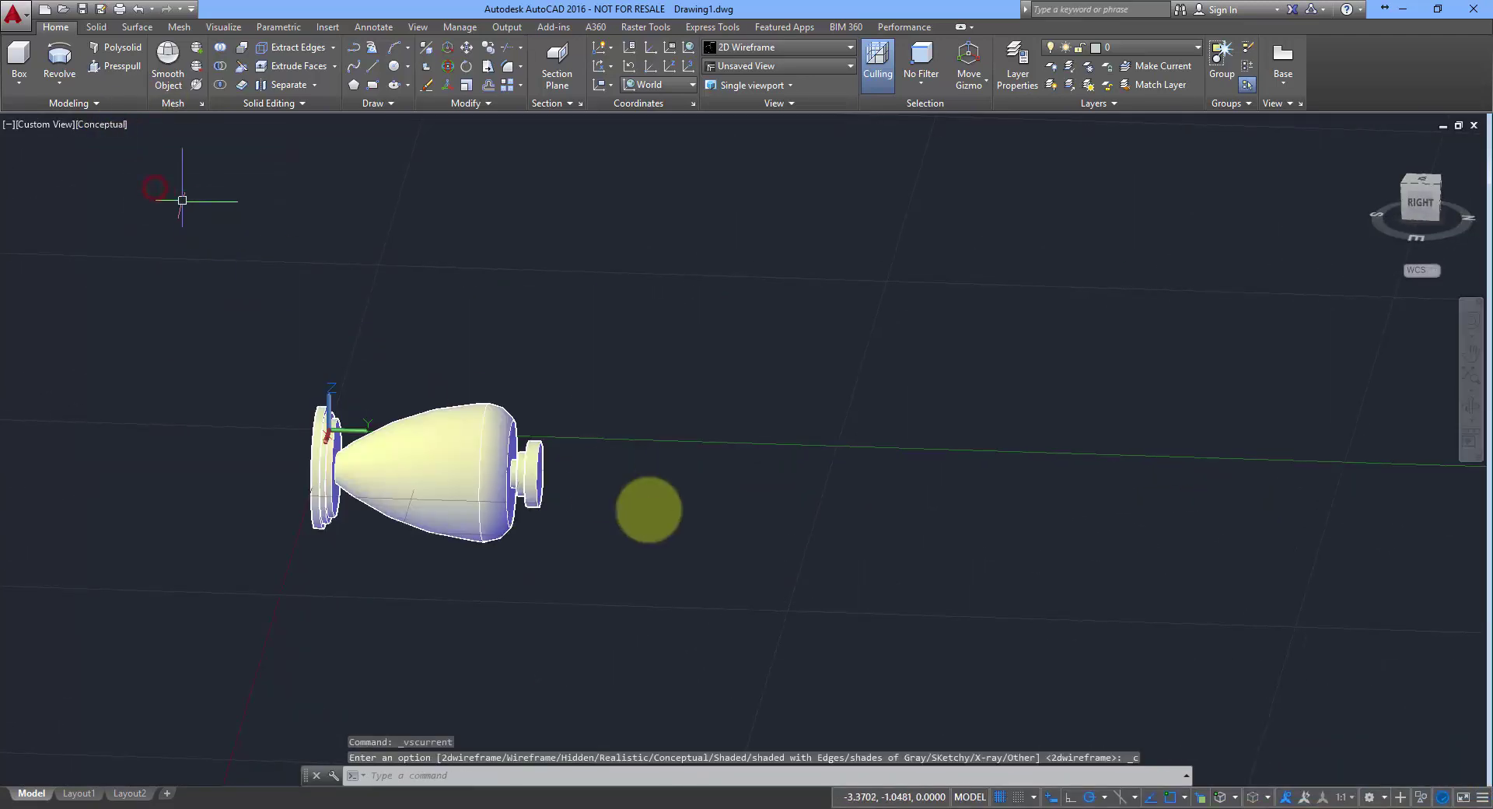
mouse_move(684, 526)
shift+middle_down()
mouse_move(567, 444)
mouse_move(353, 660)
mouse_move(373, 462)
shift+middle_up()
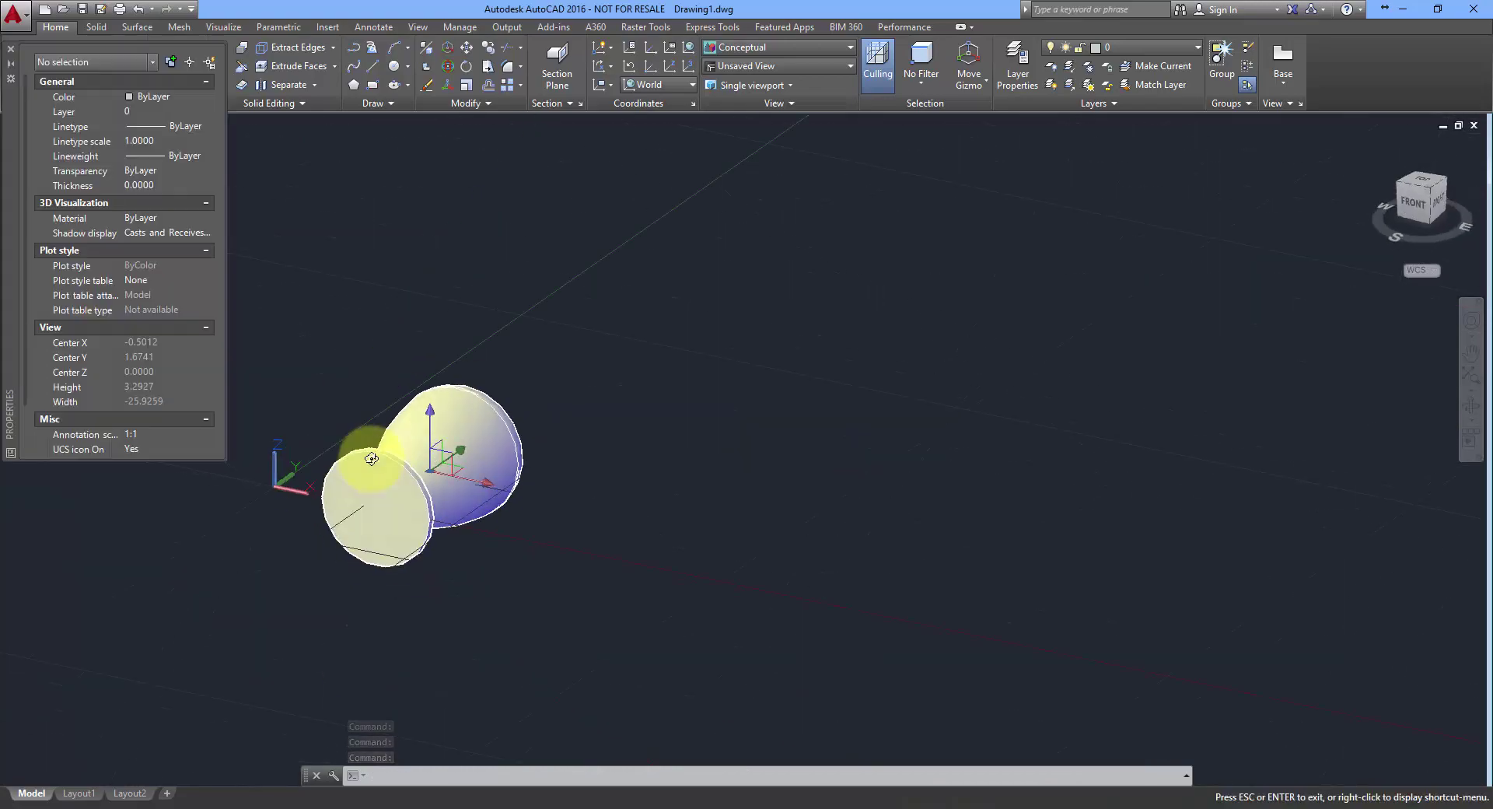
shift+middle_drag(273, 462, 310, 470)
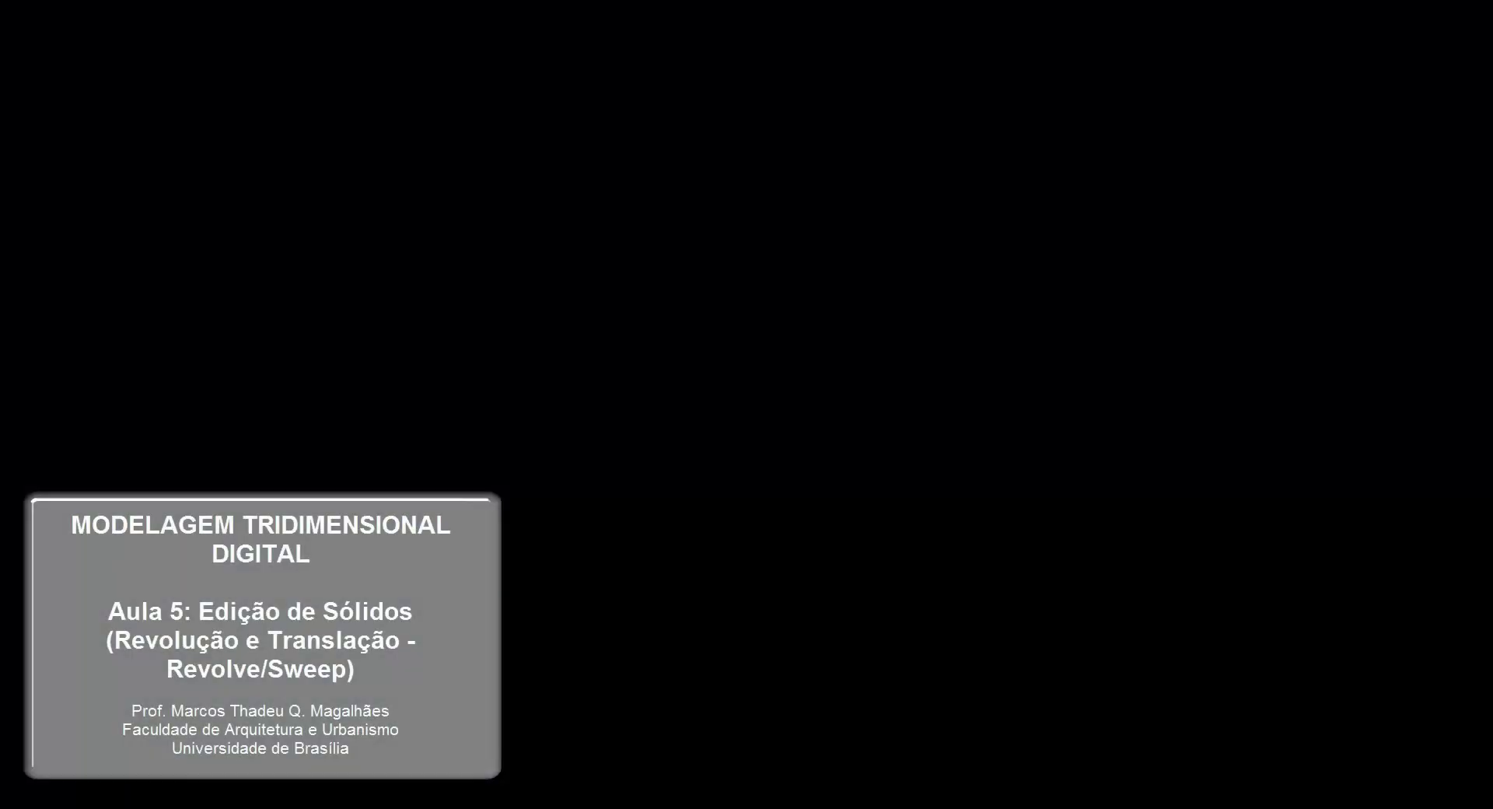